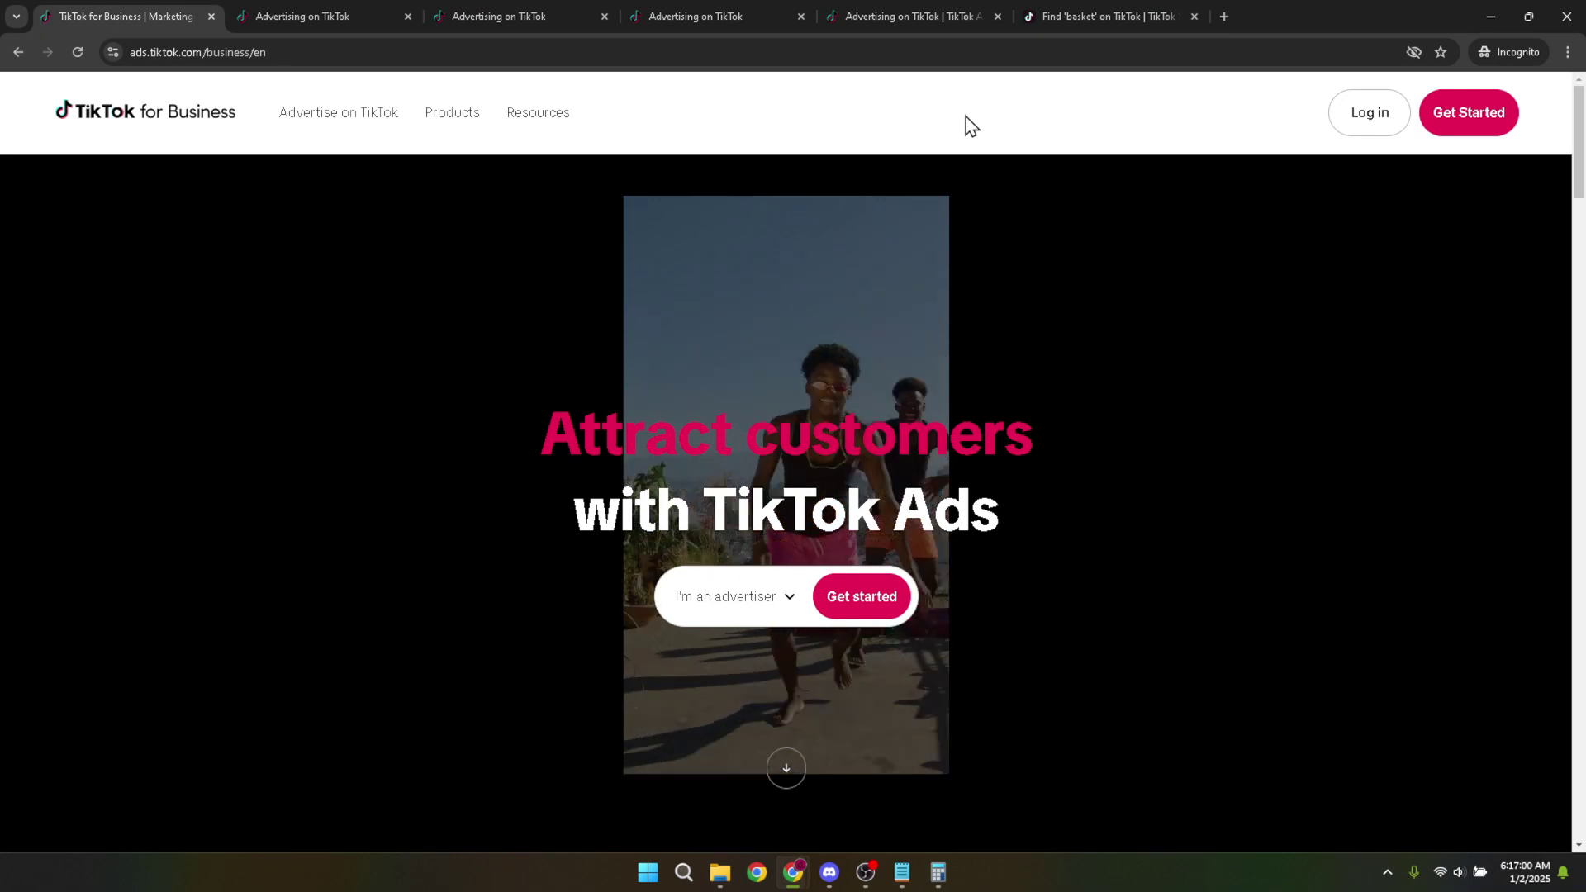
pyautogui.click(967, 52)
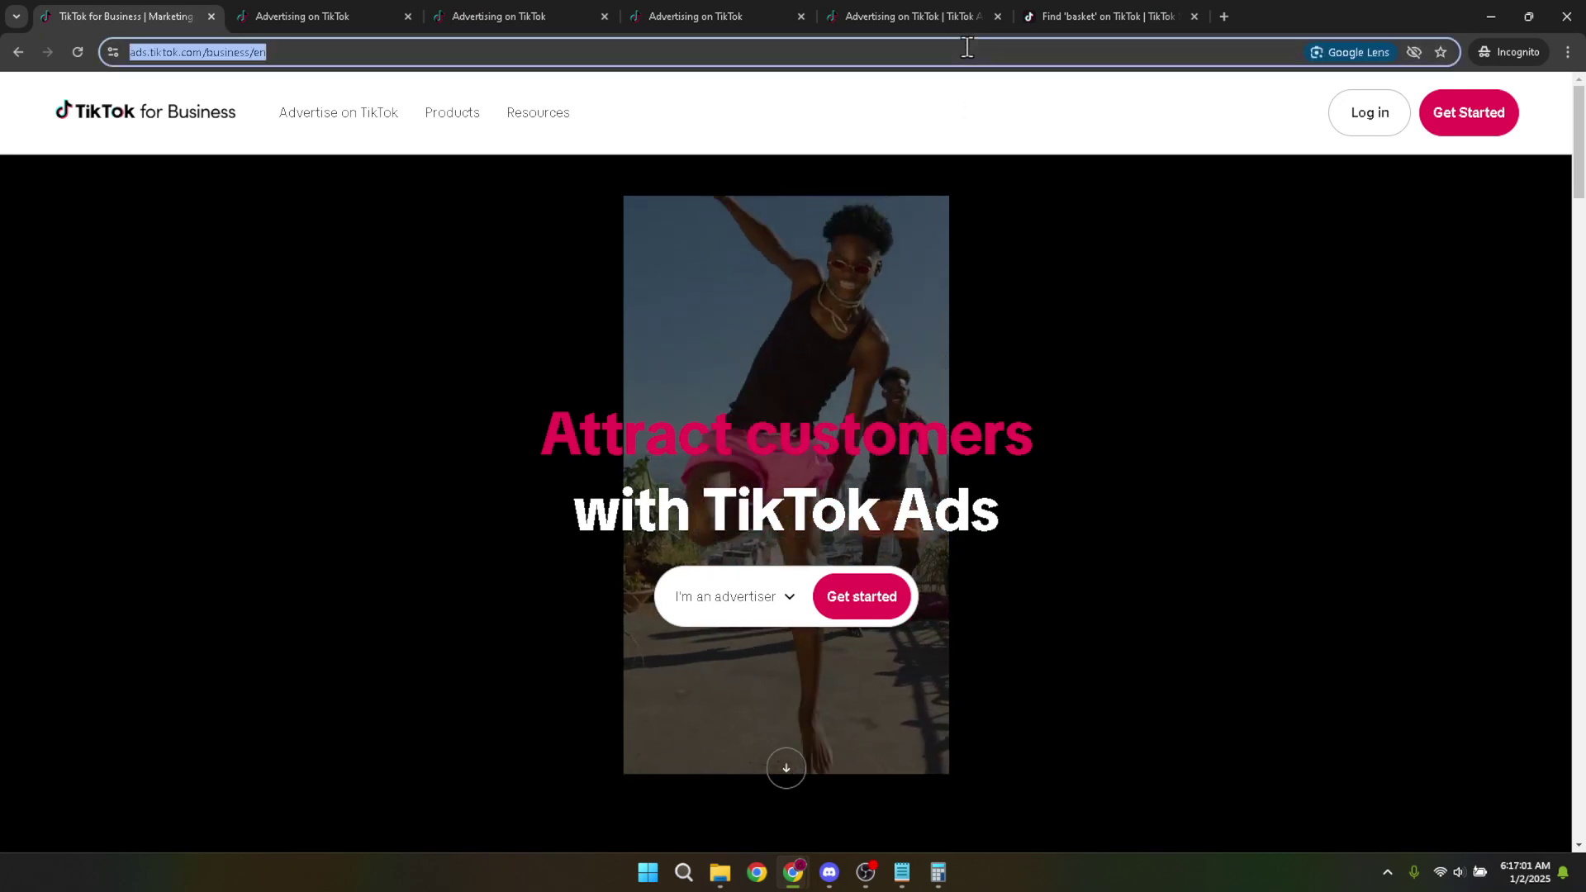
pyautogui.click(1021, 142)
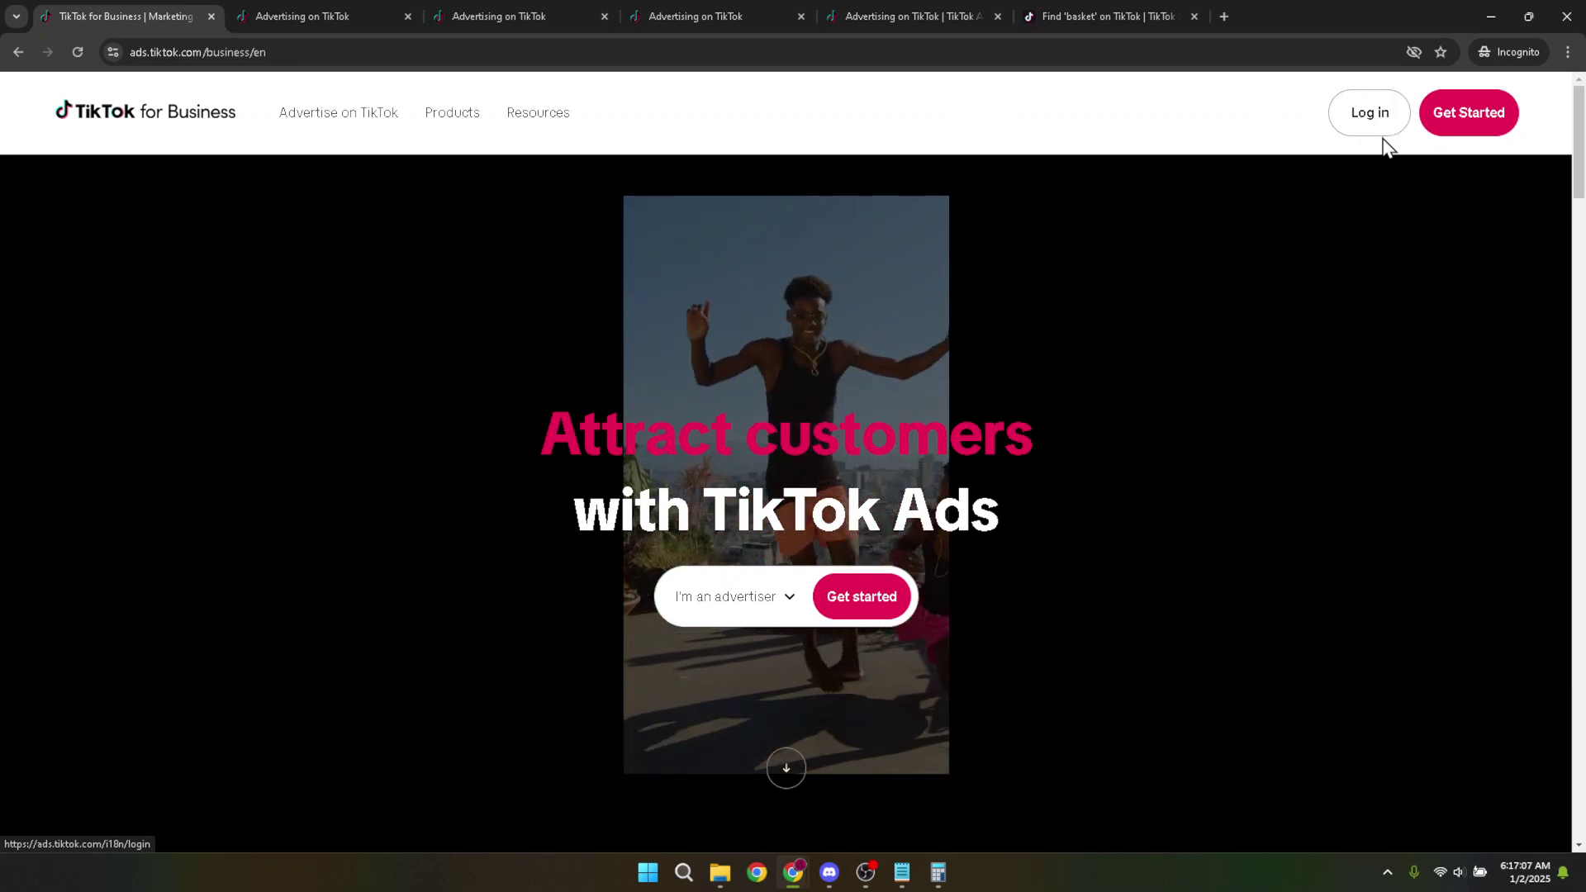
# Show the TikTok for Business login page and examine its email field, password field and login option.
pyautogui.click(300, 10)
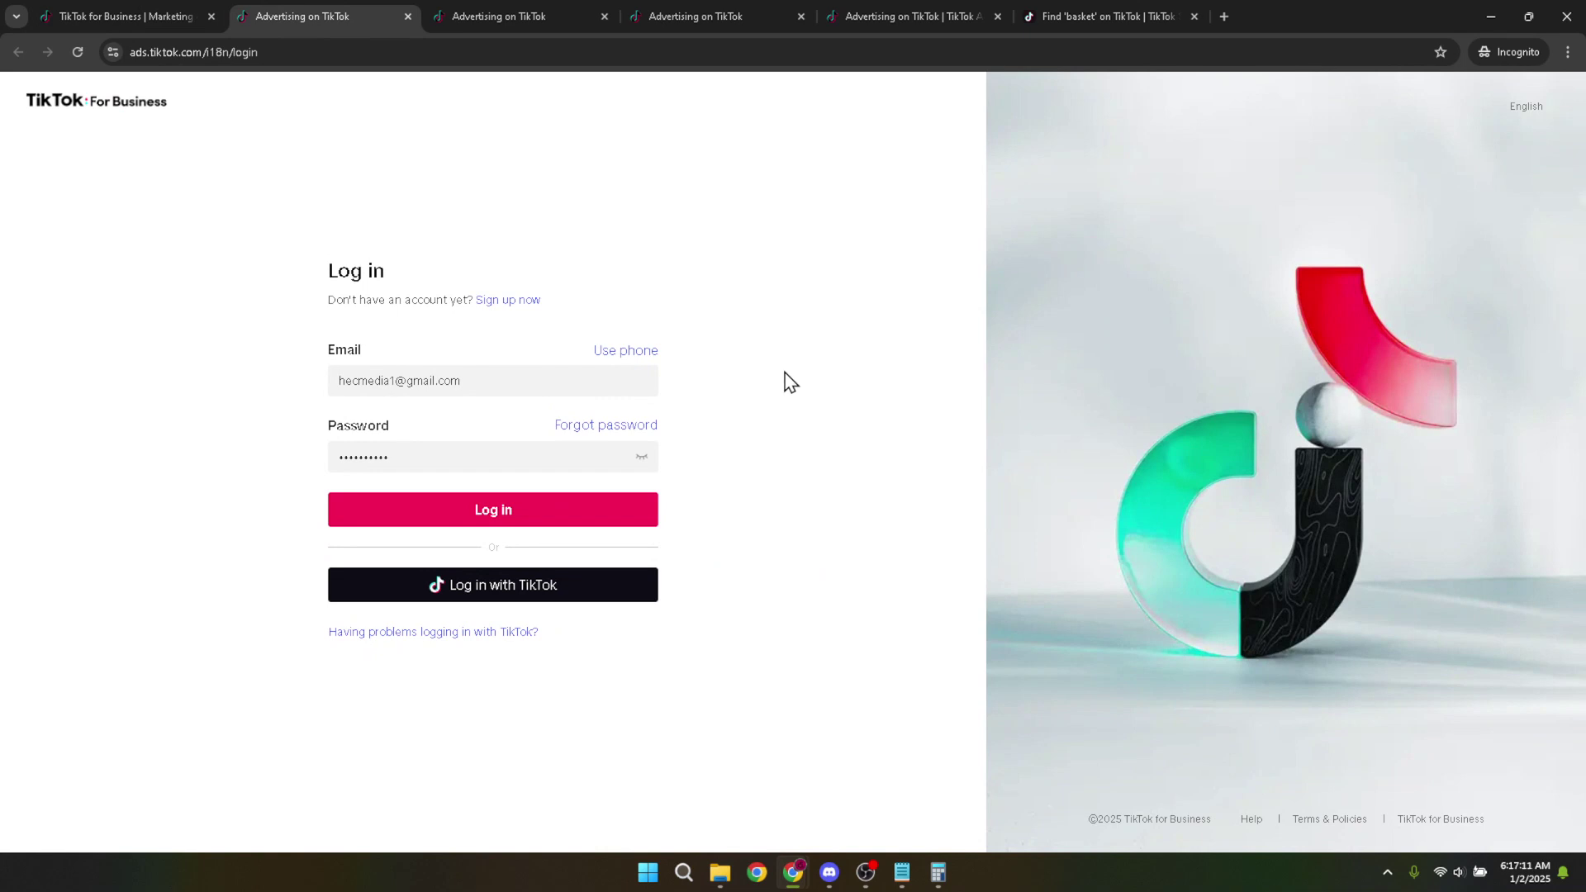
pyautogui.moveTo(558, 379); pyautogui.dragTo(302, 374)
pyautogui.click(239, 415)
pyautogui.moveTo(428, 457); pyautogui.dragTo(275, 461)
pyautogui.click(252, 463)
pyautogui.click(496, 518)
pyautogui.click(500, 522)
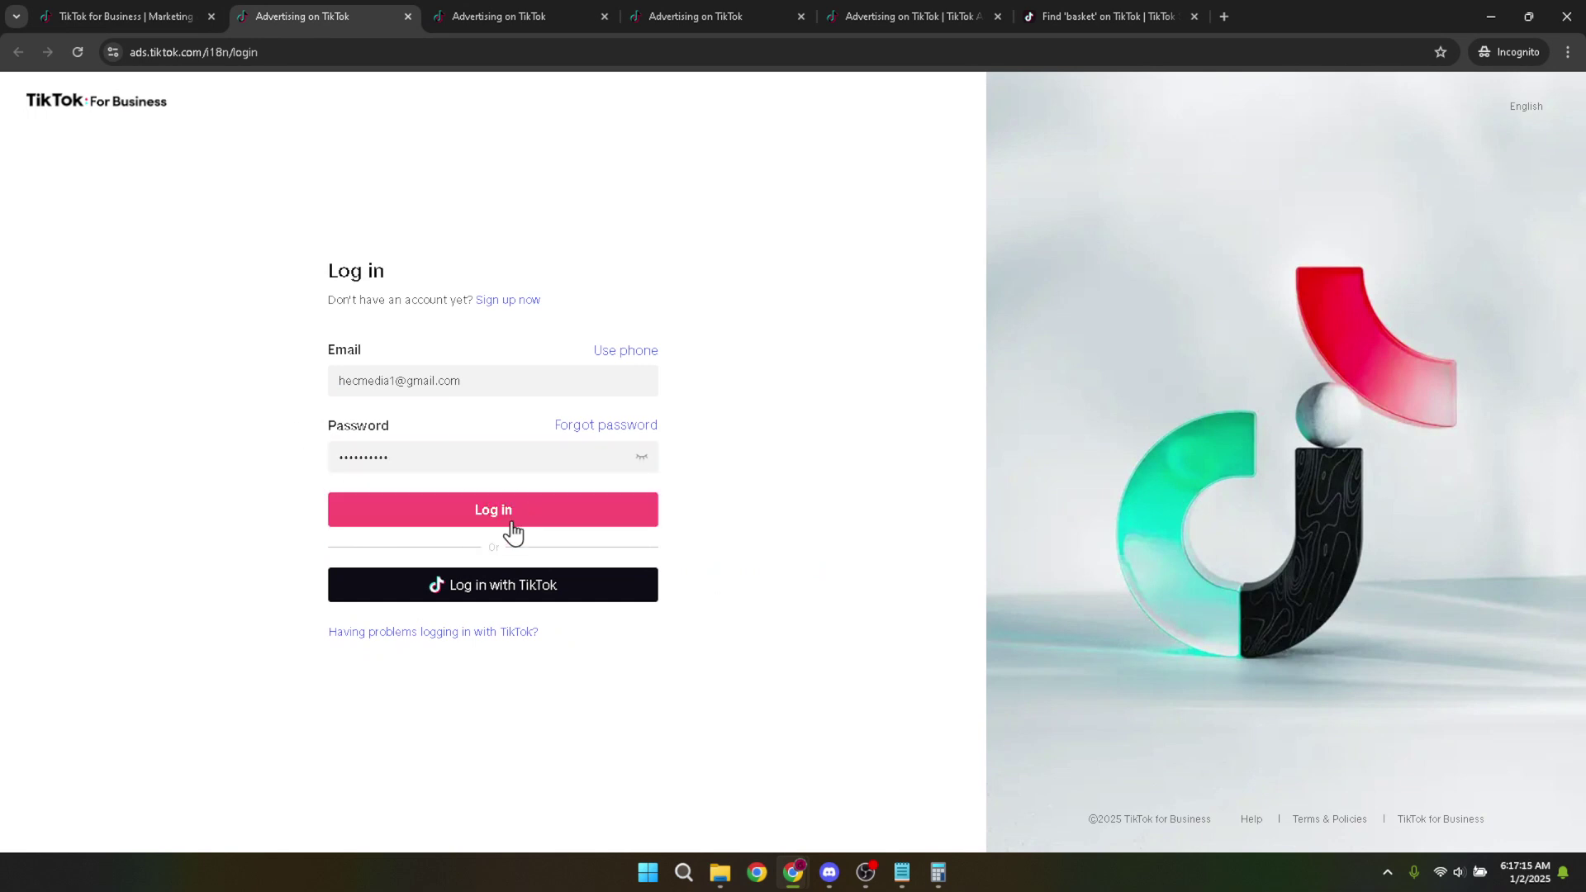
pyautogui.click(494, 506)
pyautogui.click(463, 517)
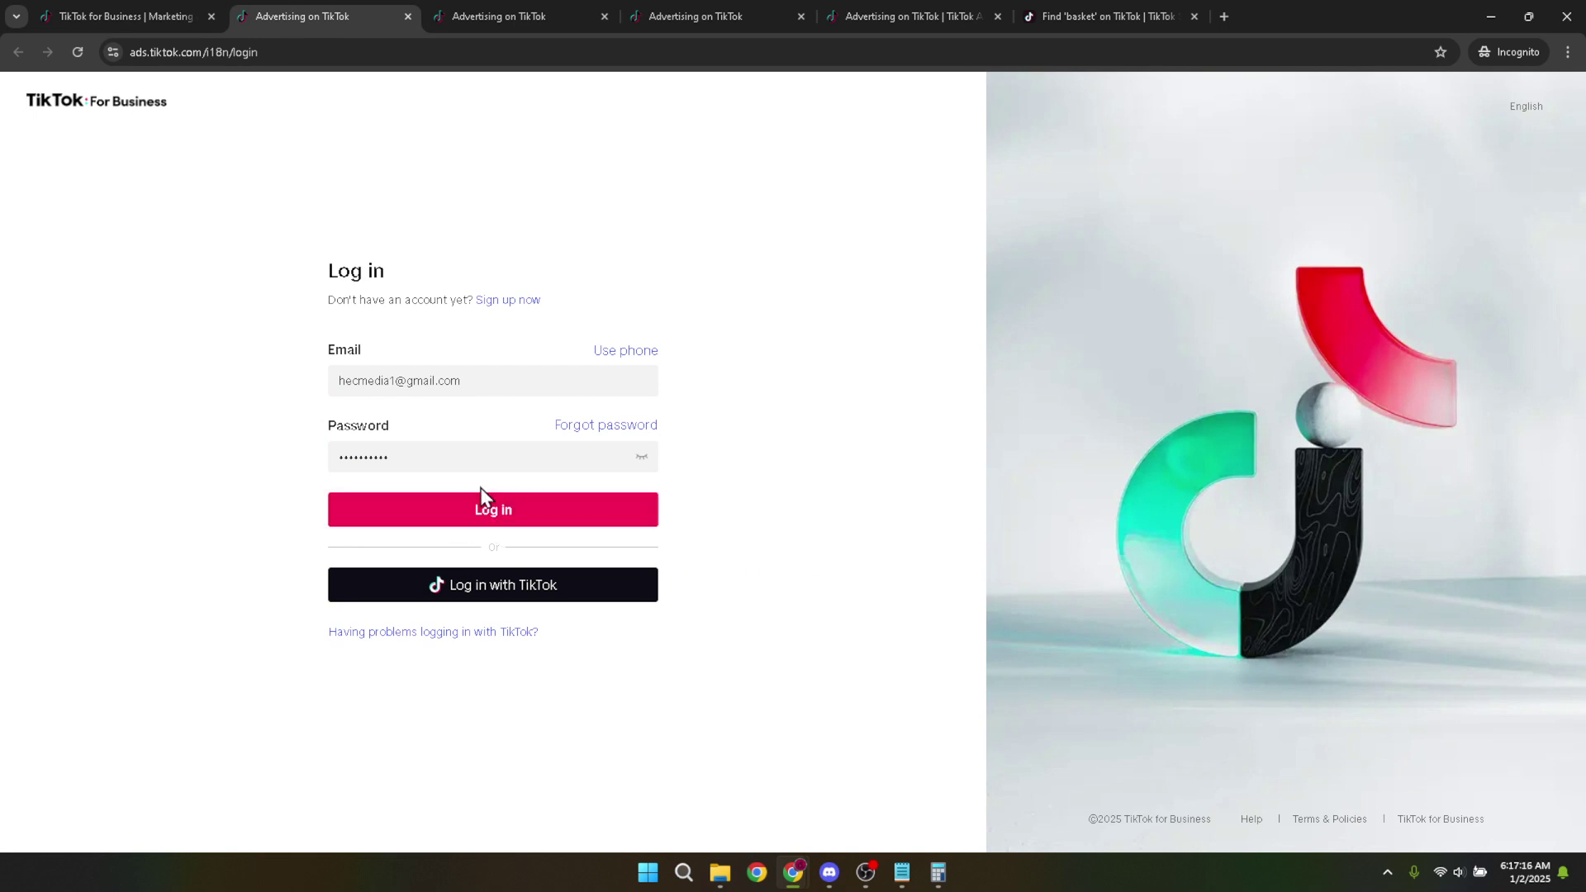
pyautogui.click(496, 514)
pyautogui.click(495, 522)
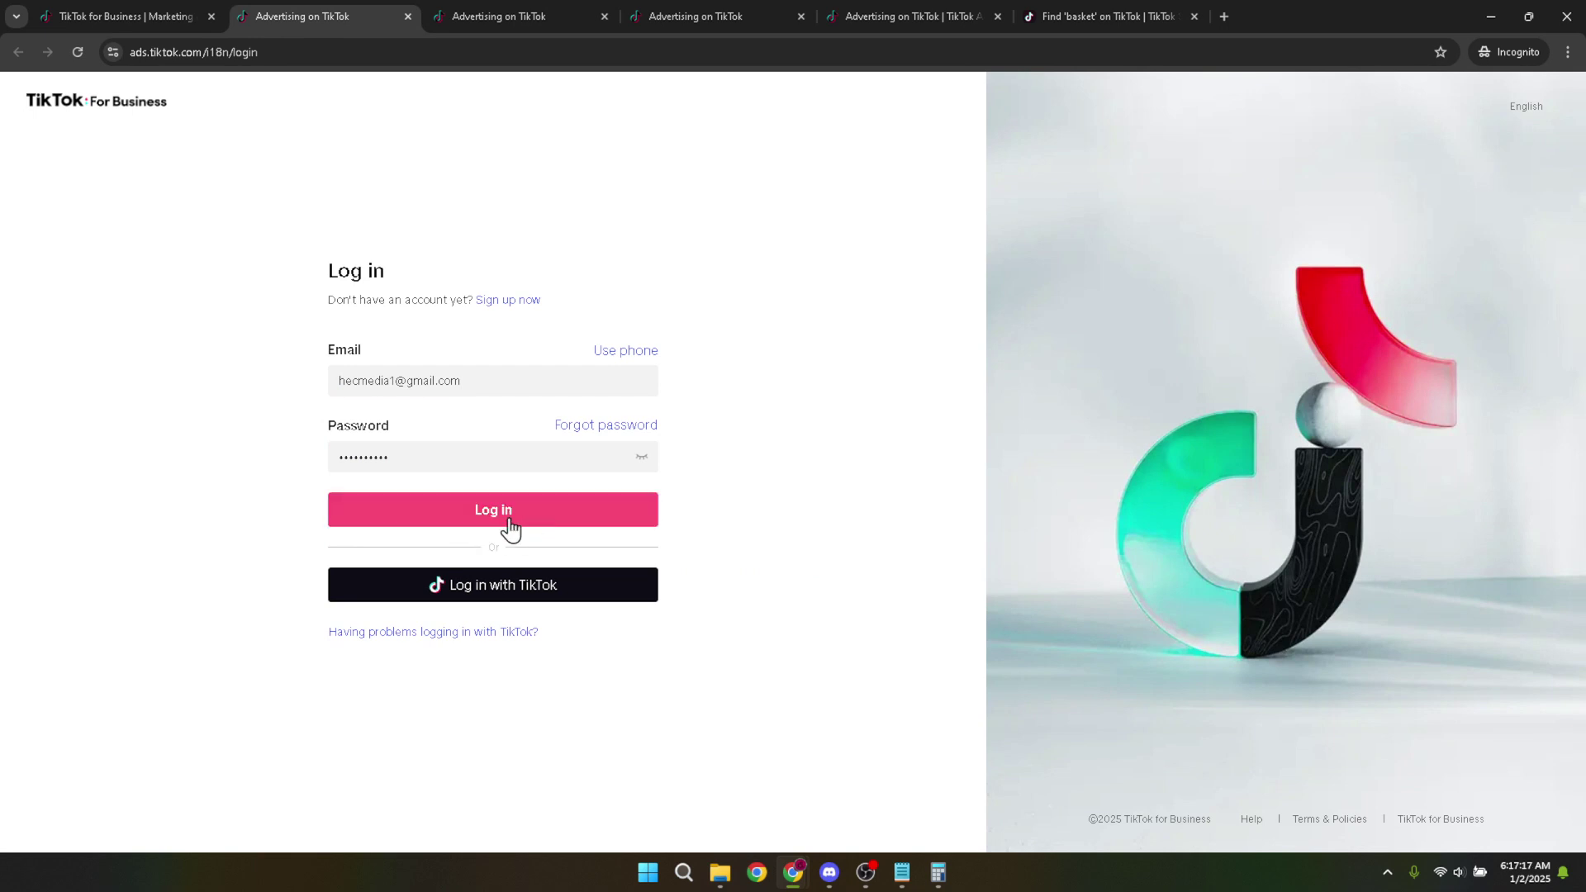
pyautogui.click(479, 517)
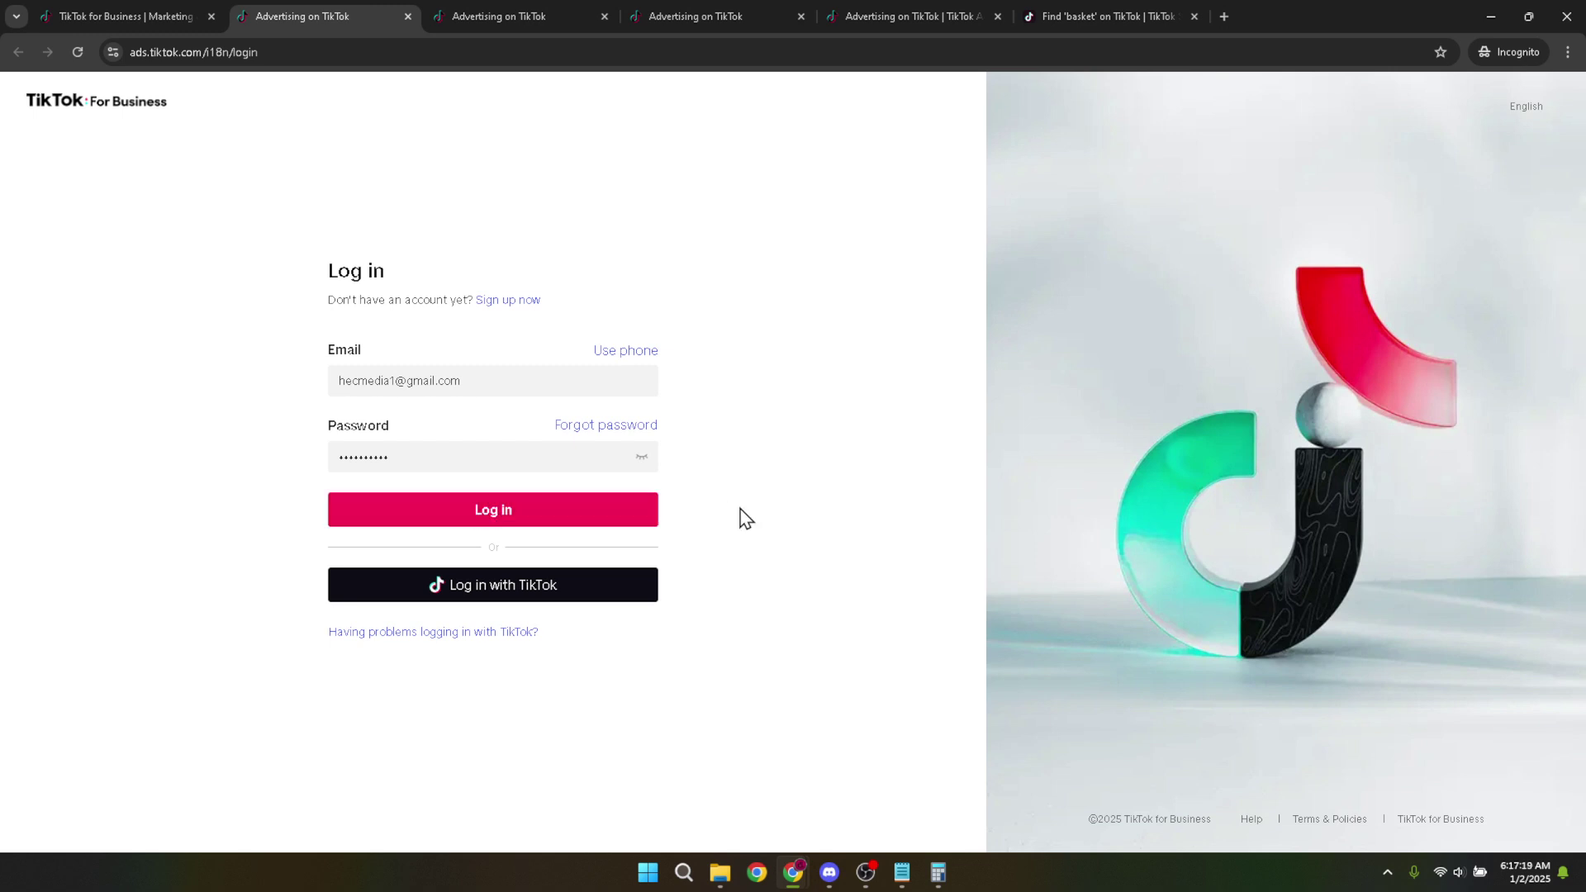
# Go through the already open captcha and email confirmation pages to the Ads Manager dashboard.
pyautogui.click(542, 8)
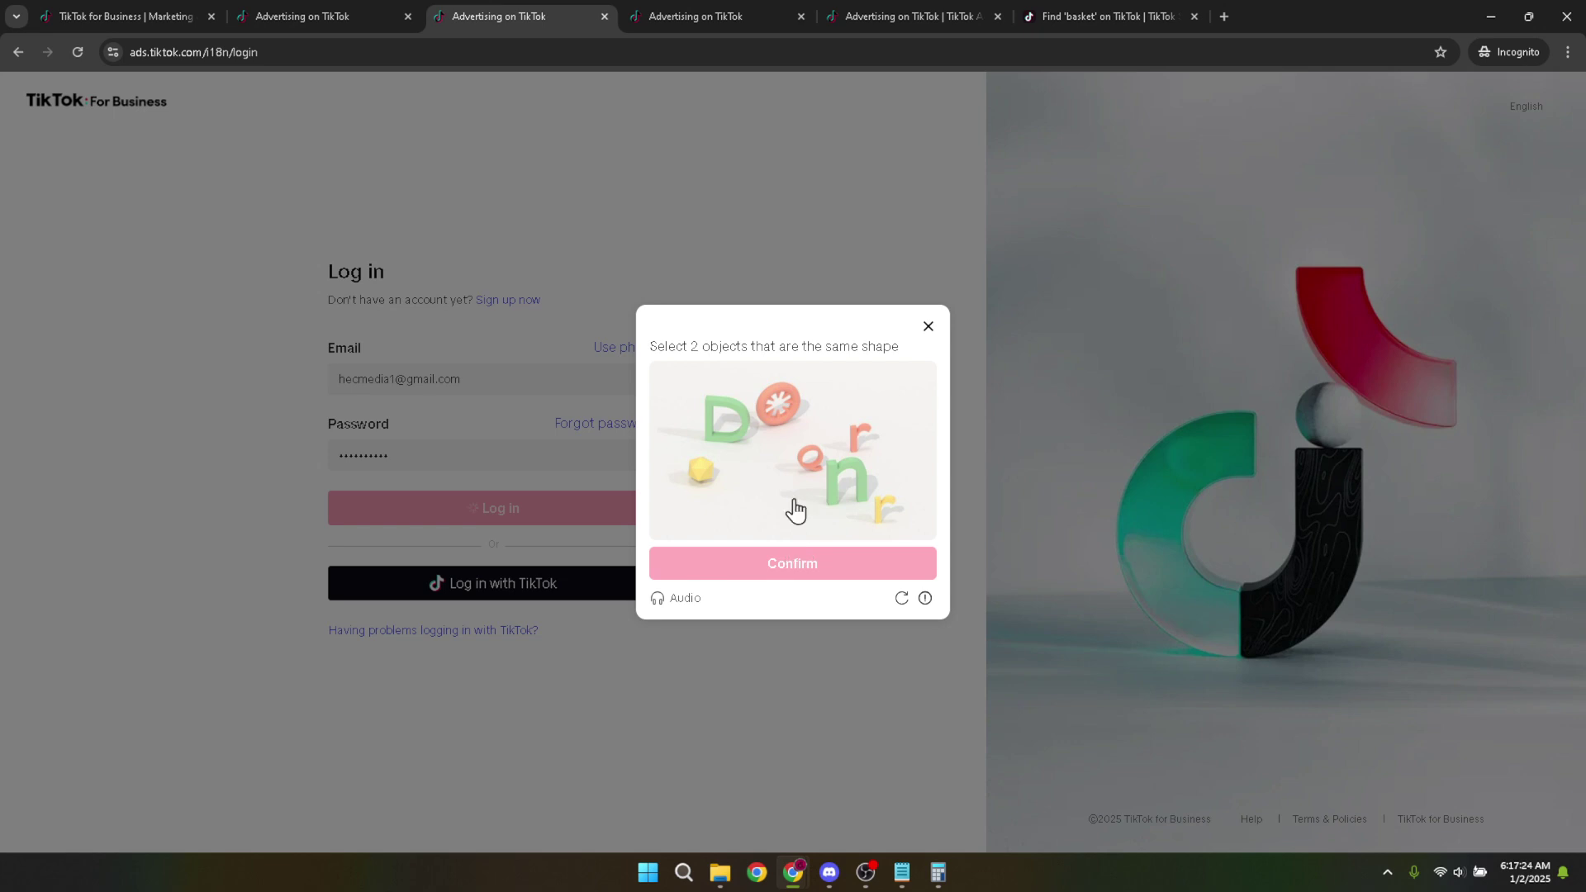
pyautogui.click(695, 2)
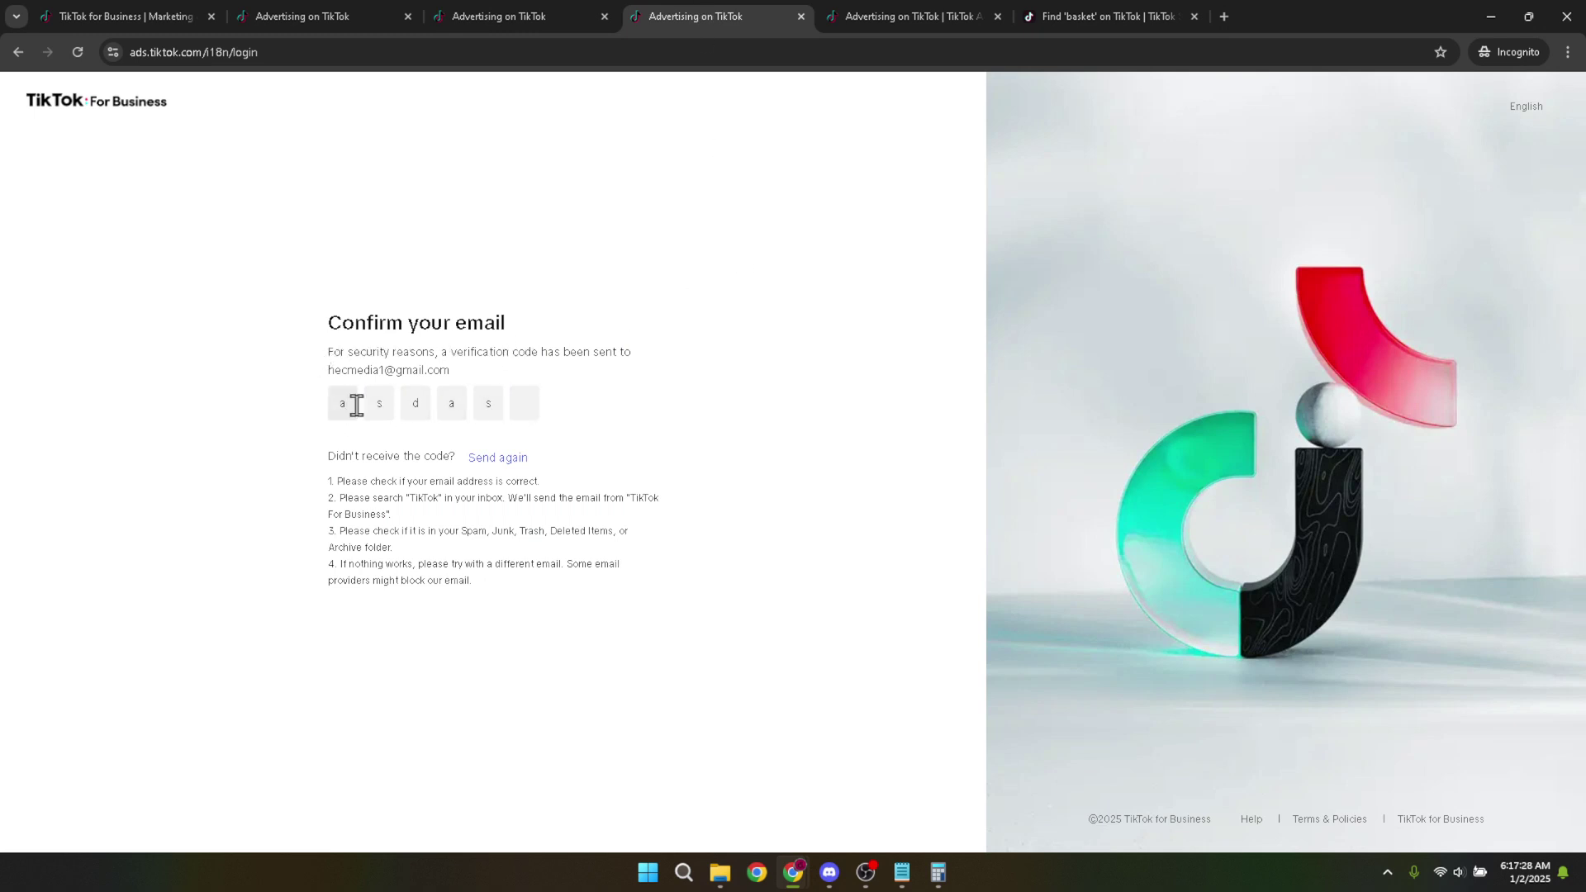
pyautogui.click(922, 19)
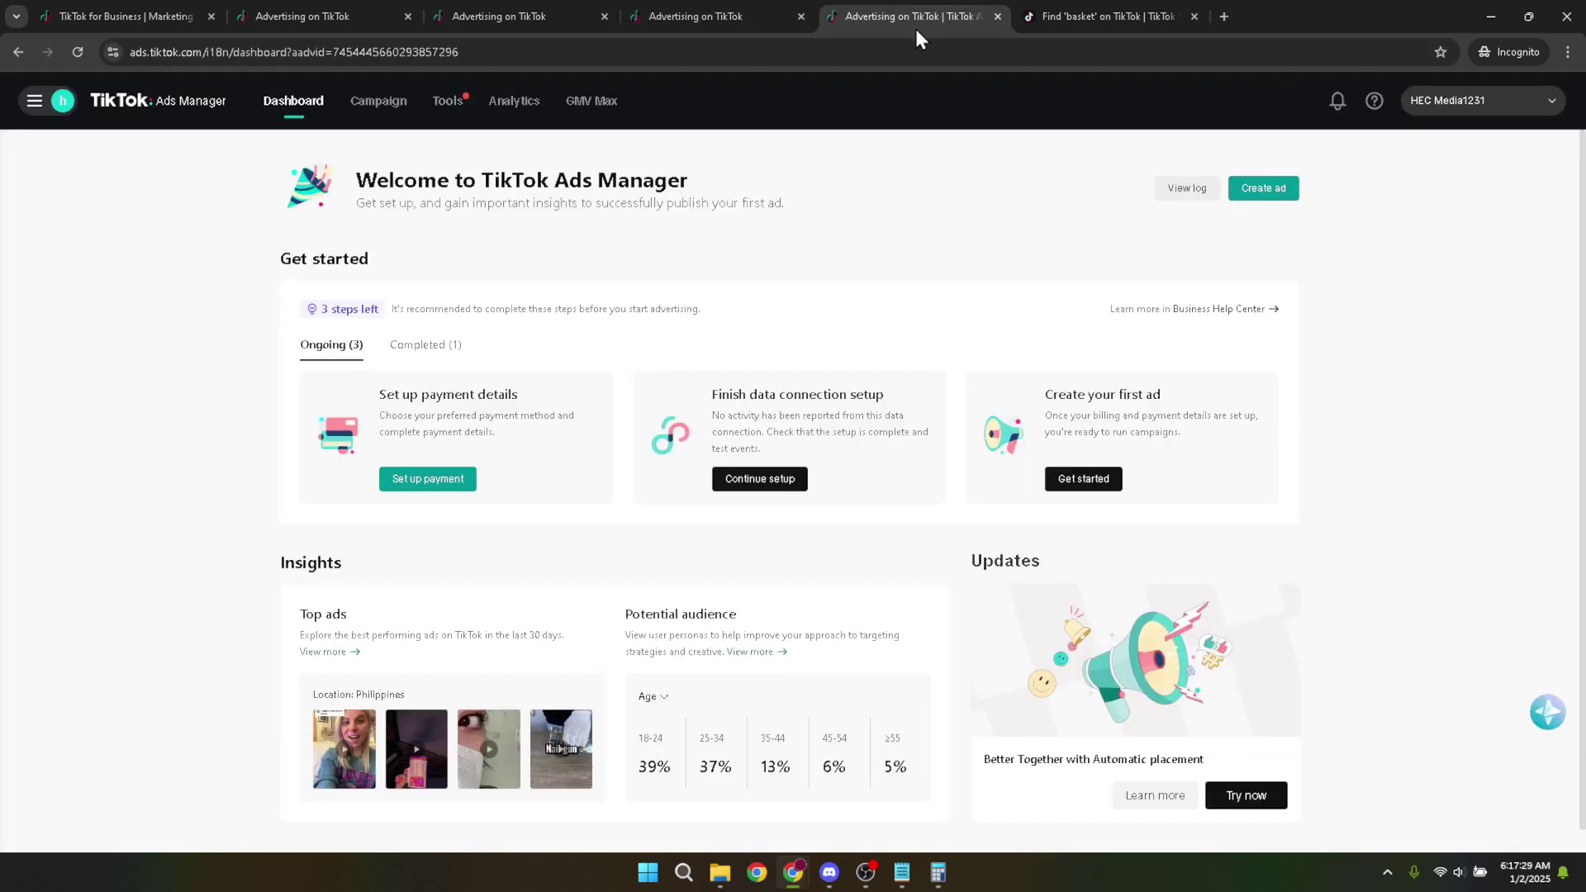
# Open the campaign list and start creating a new campaign.
pyautogui.click(374, 116)
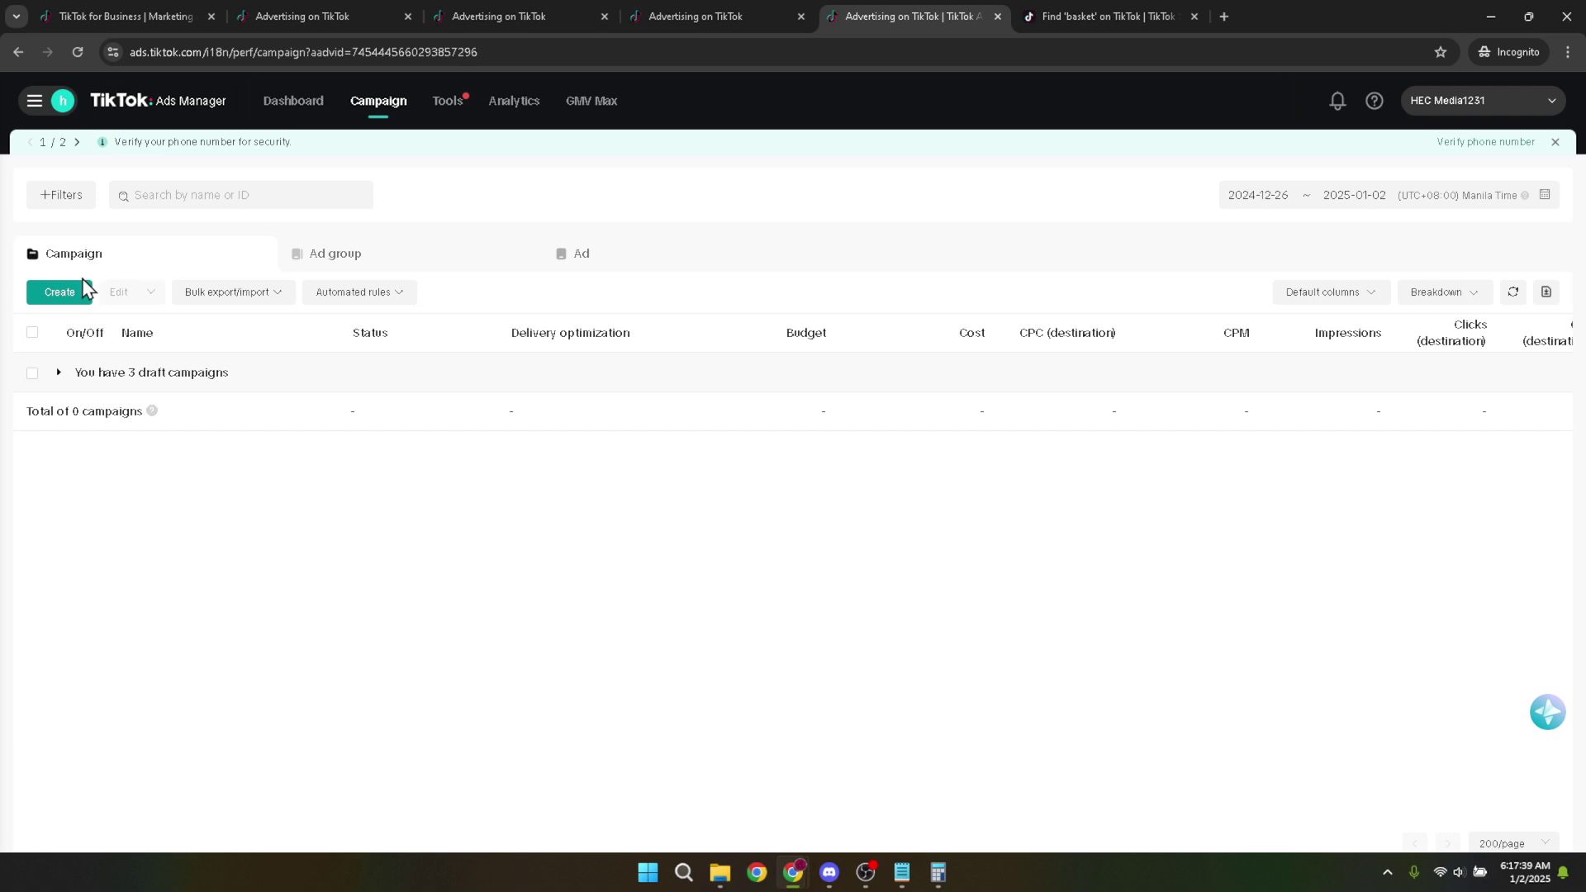
pyautogui.click(606, 262)
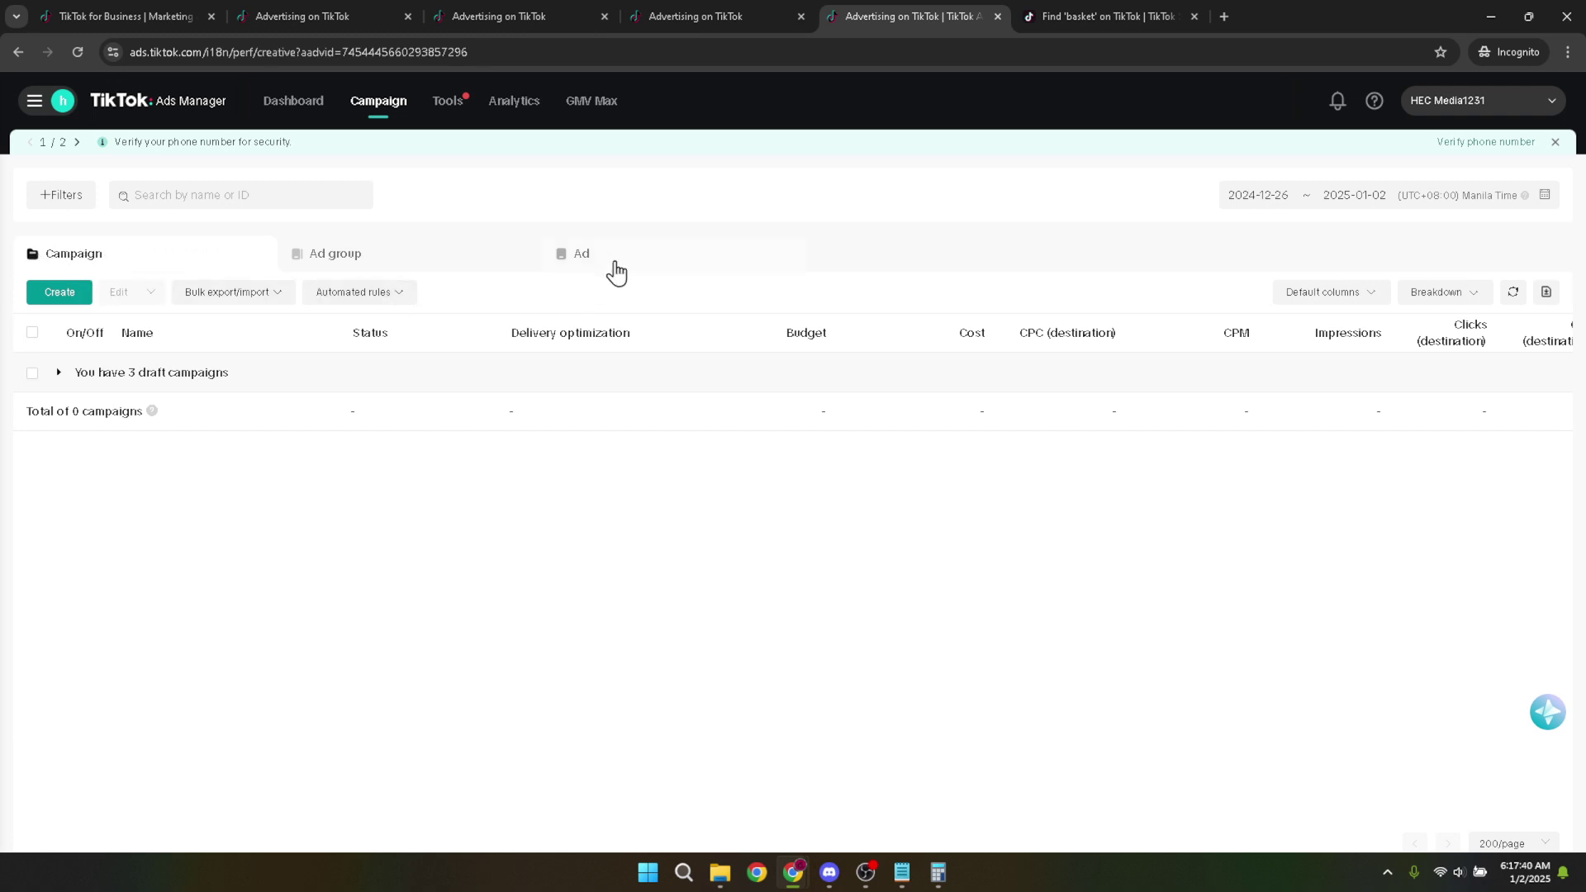
pyautogui.click(70, 299)
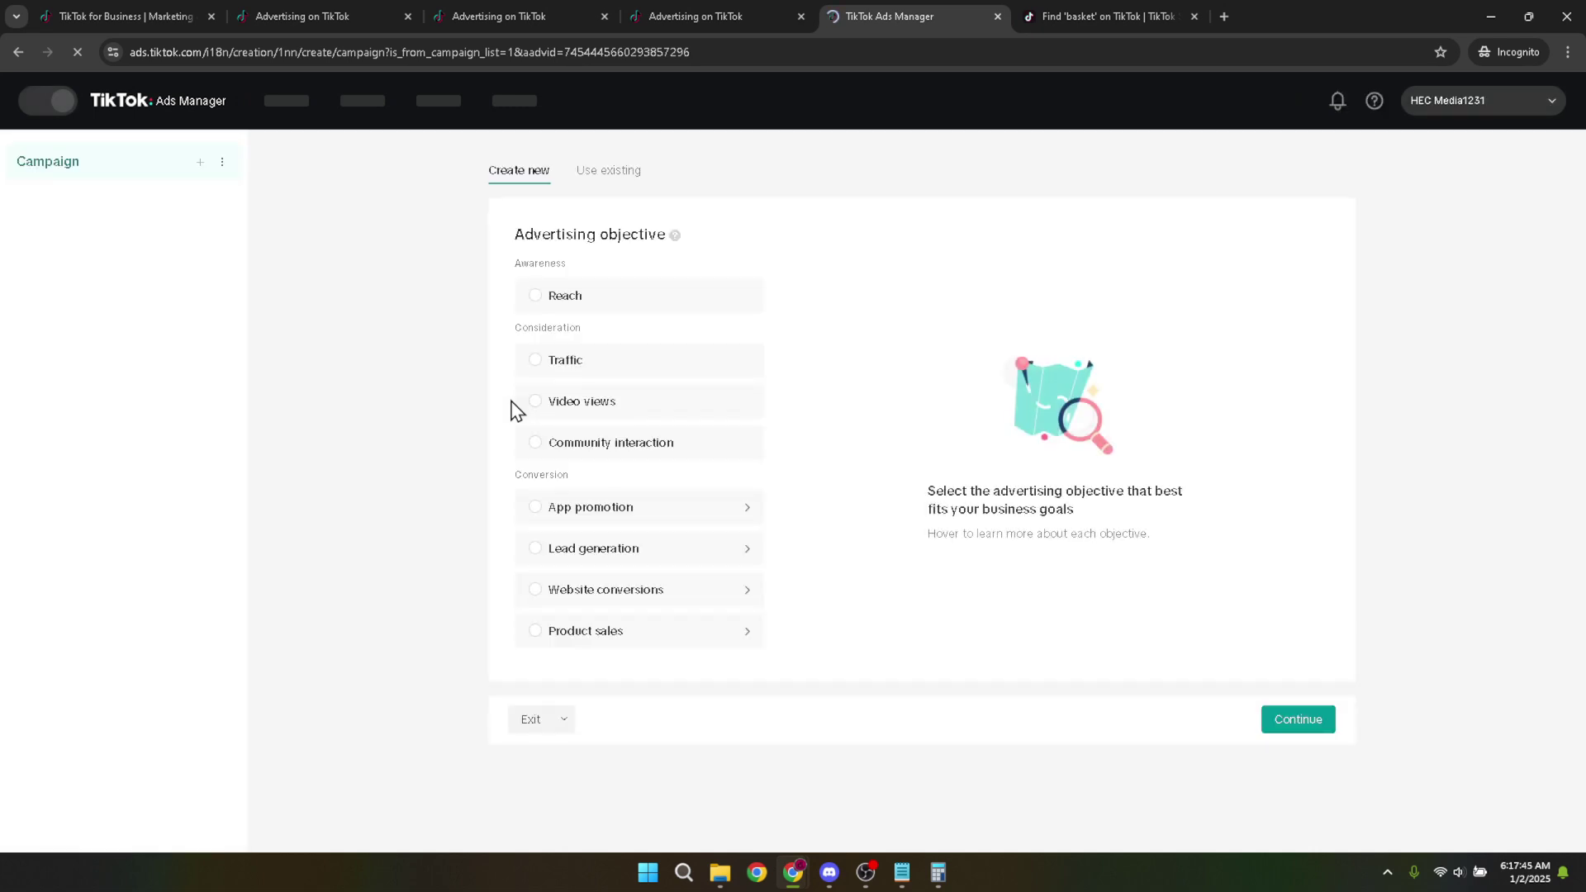
# Choose Traffic as the campaign's advertising objective and continue to the ad group settings.
pyautogui.click(570, 372)
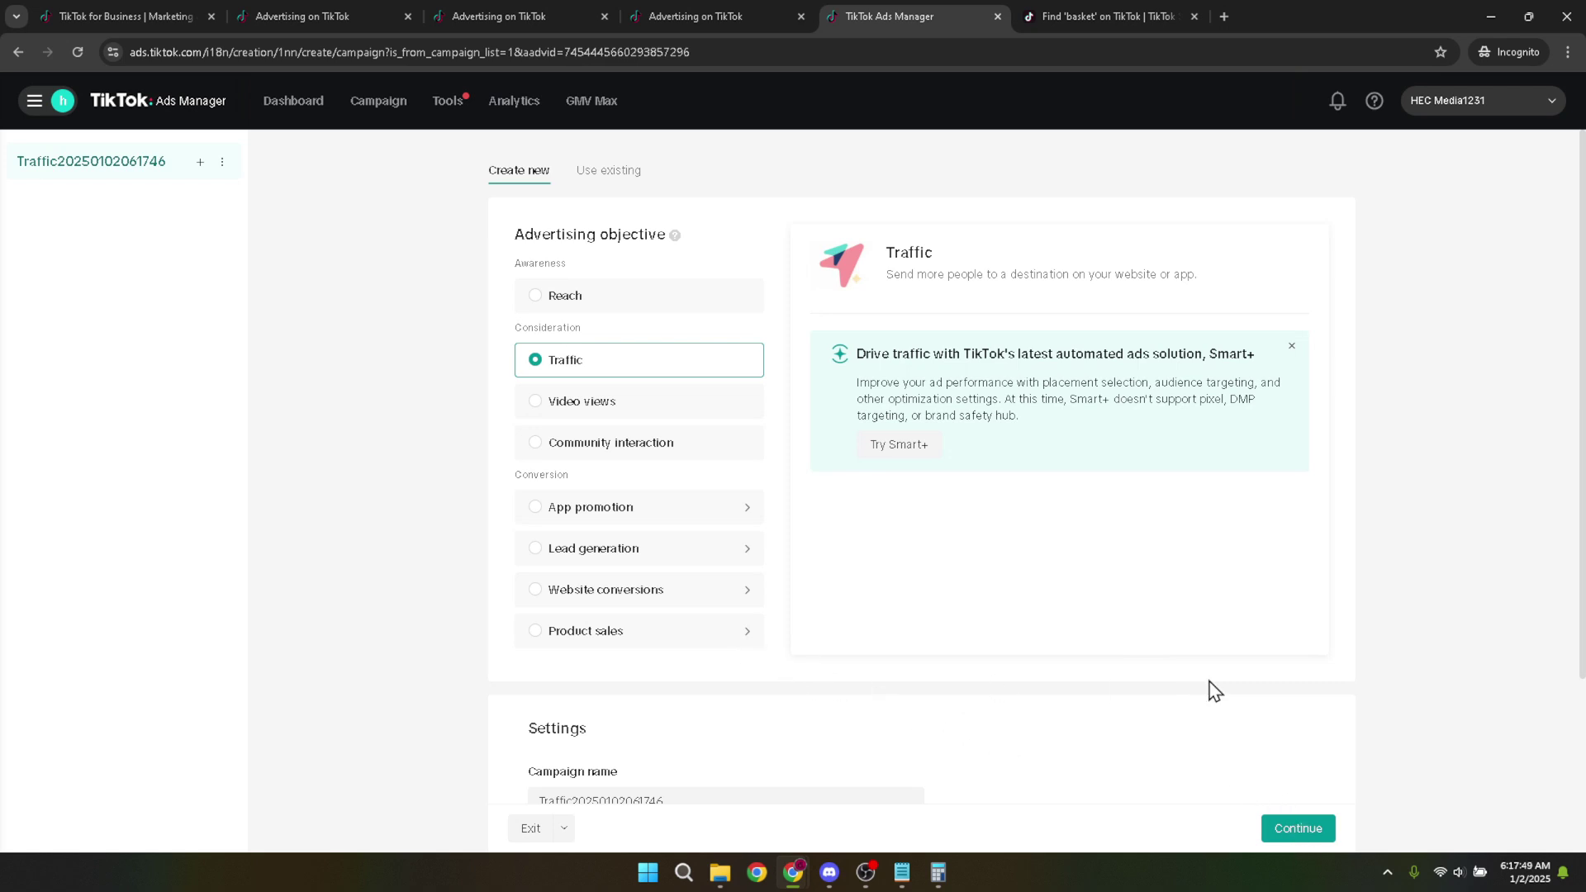
pyautogui.scroll(-3, 1347, 684)
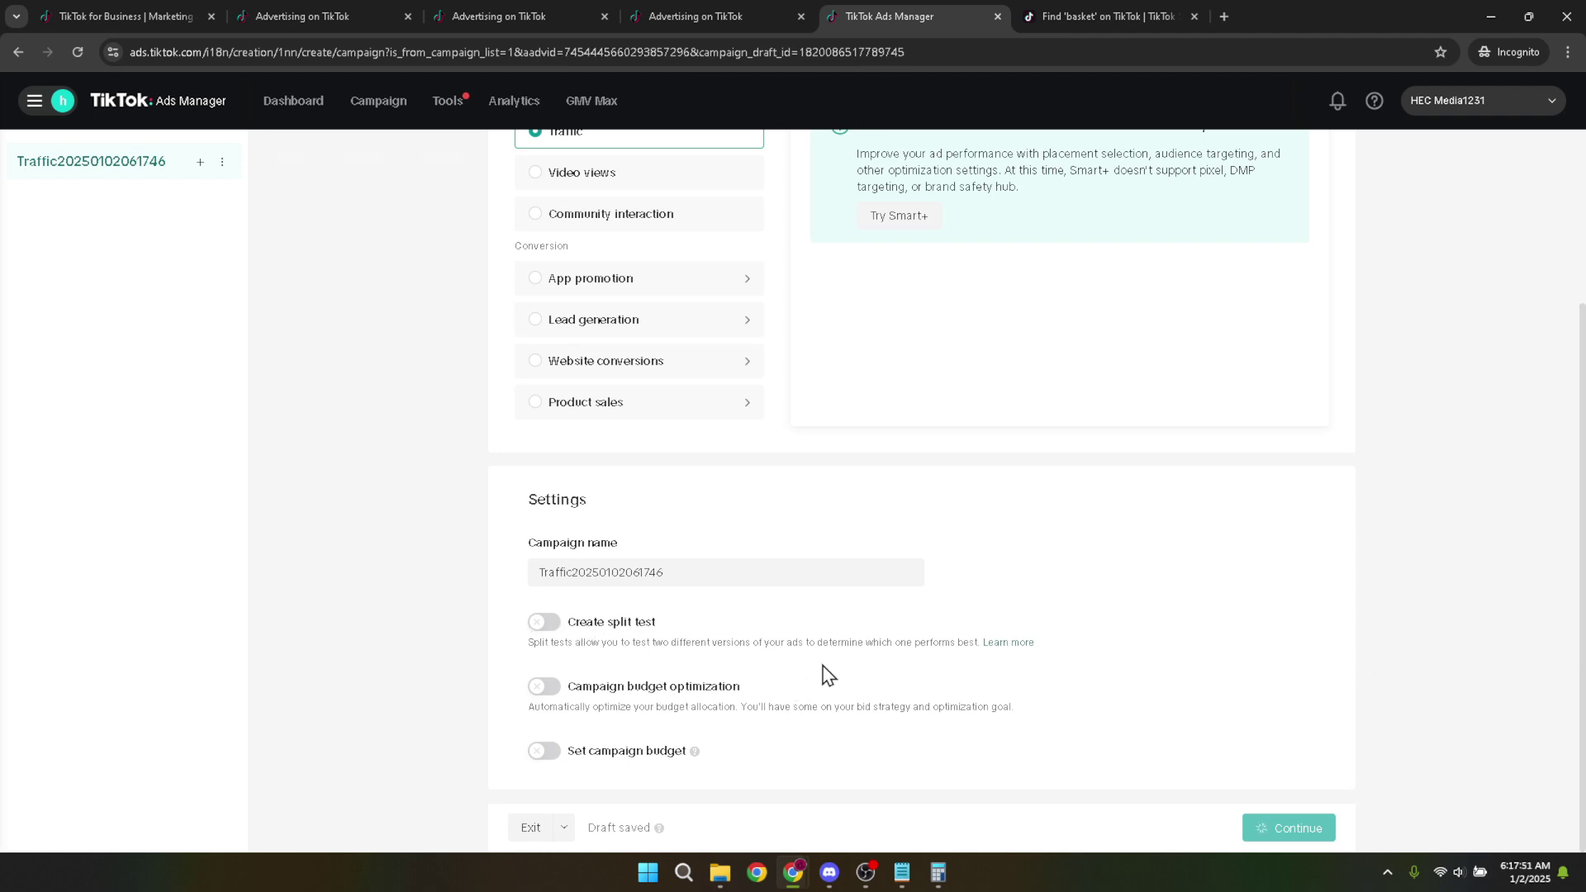
pyautogui.scroll(3, 1115, 712)
pyautogui.scroll(-3, 1114, 712)
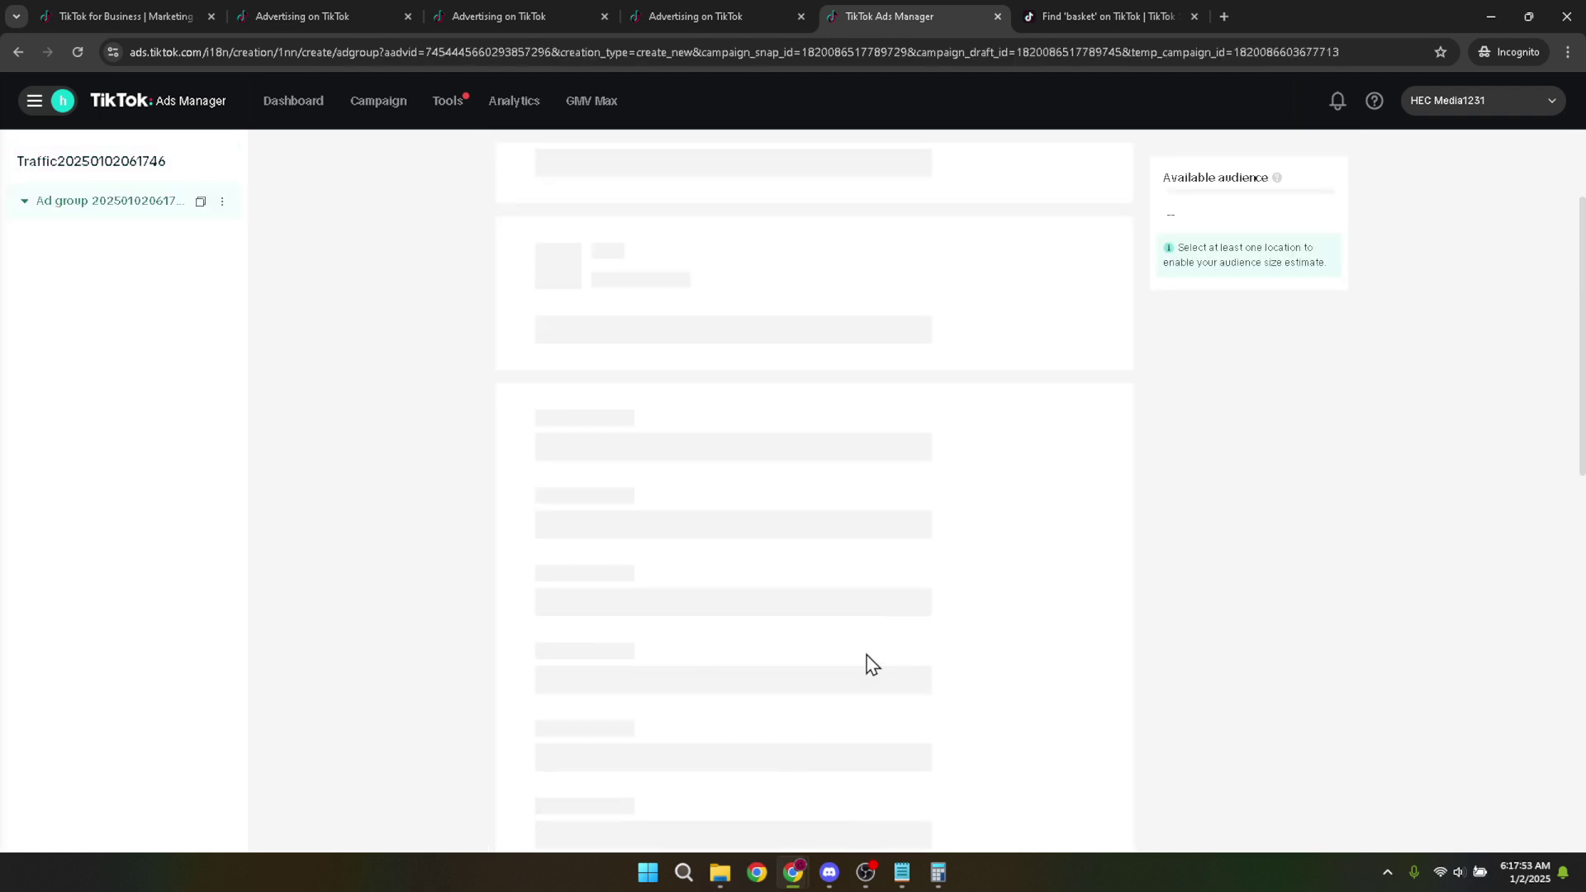
# Target the age groups 13-17 and 25-34 in the ad group's audience settings.
pyautogui.scroll(-5, 841, 569)
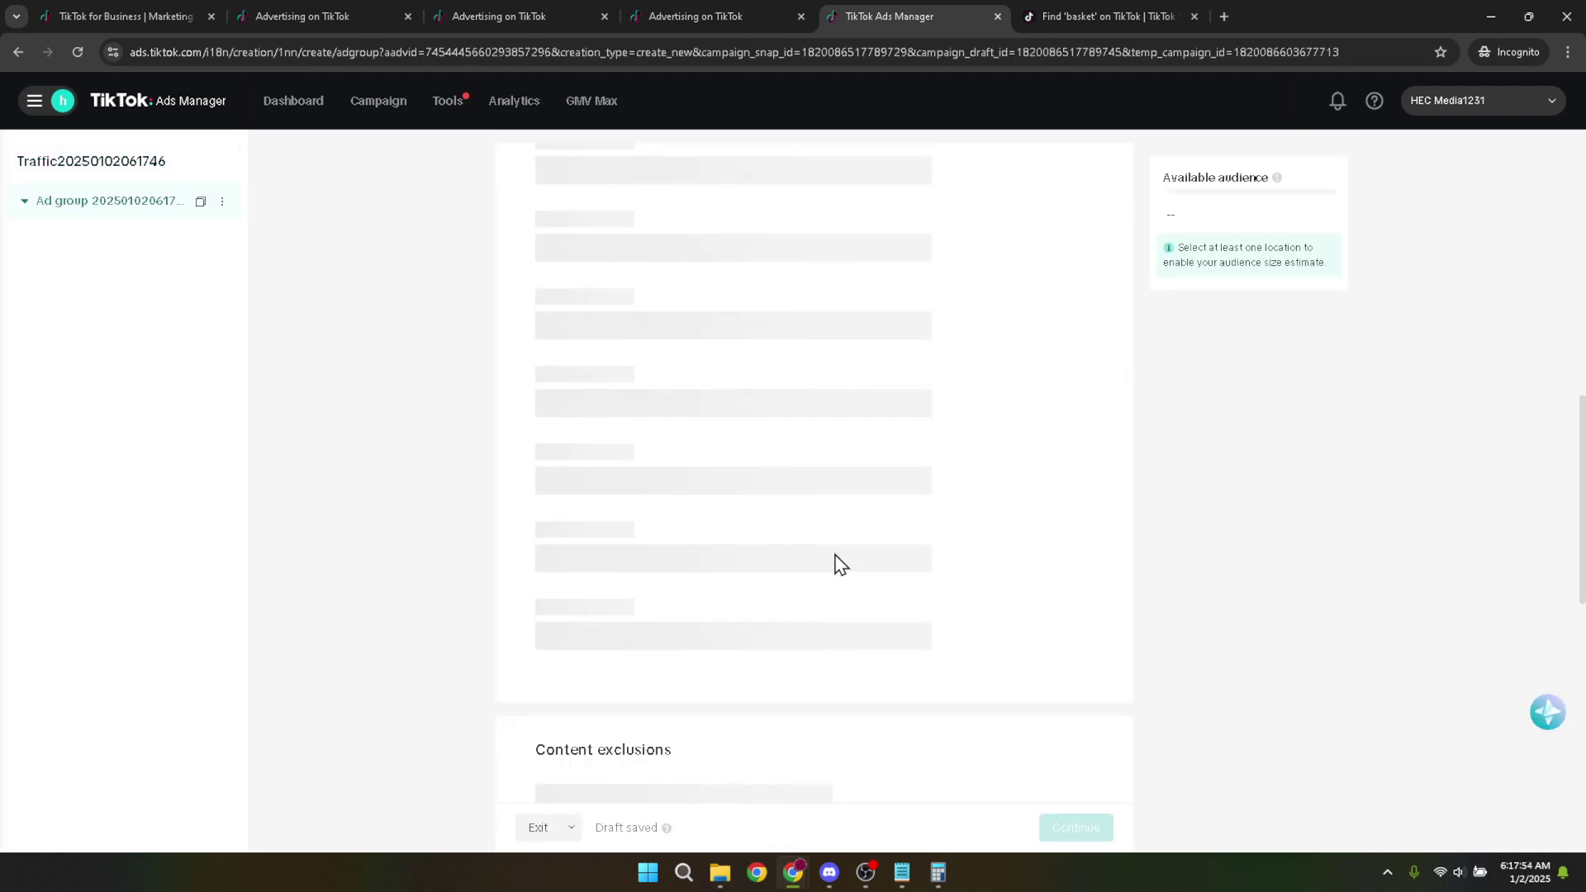
pyautogui.scroll(-6, 754, 736)
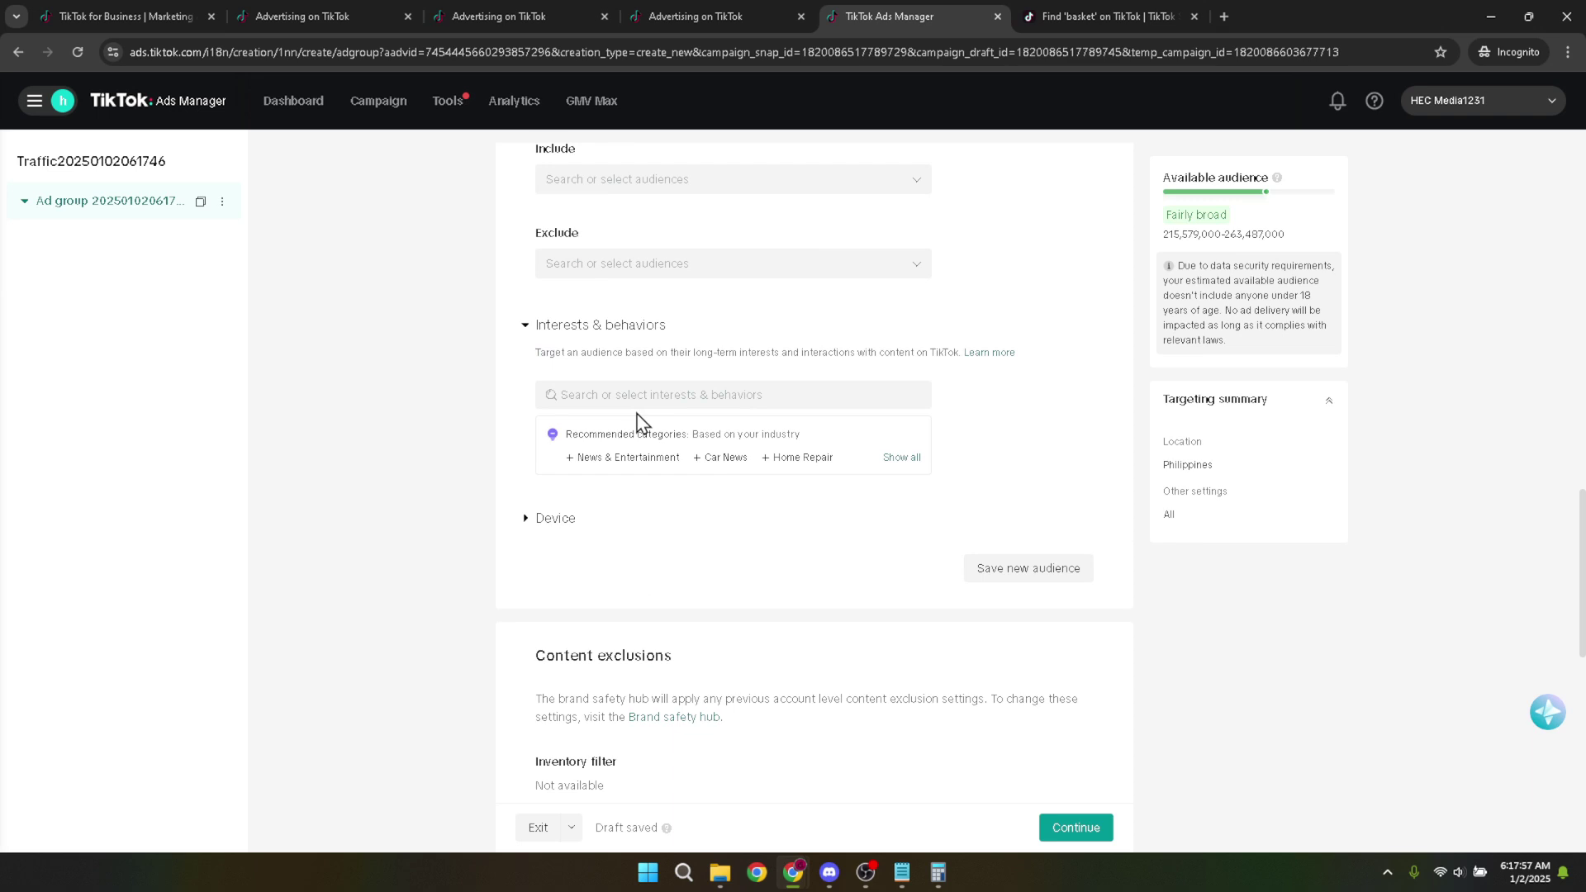
pyautogui.scroll(7, 631, 411)
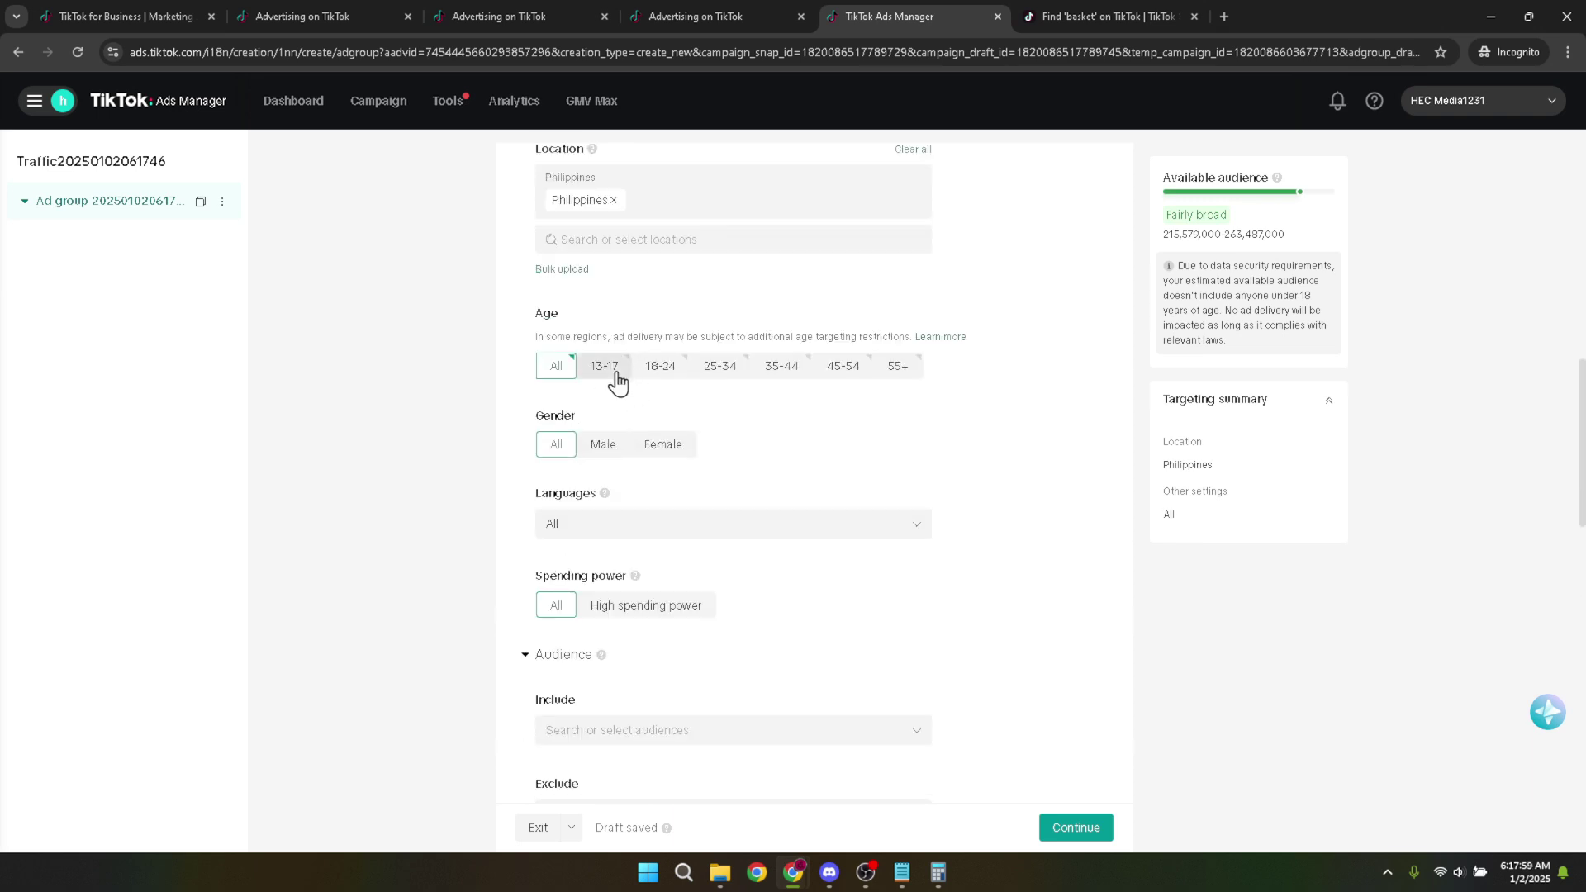
pyautogui.click(618, 380)
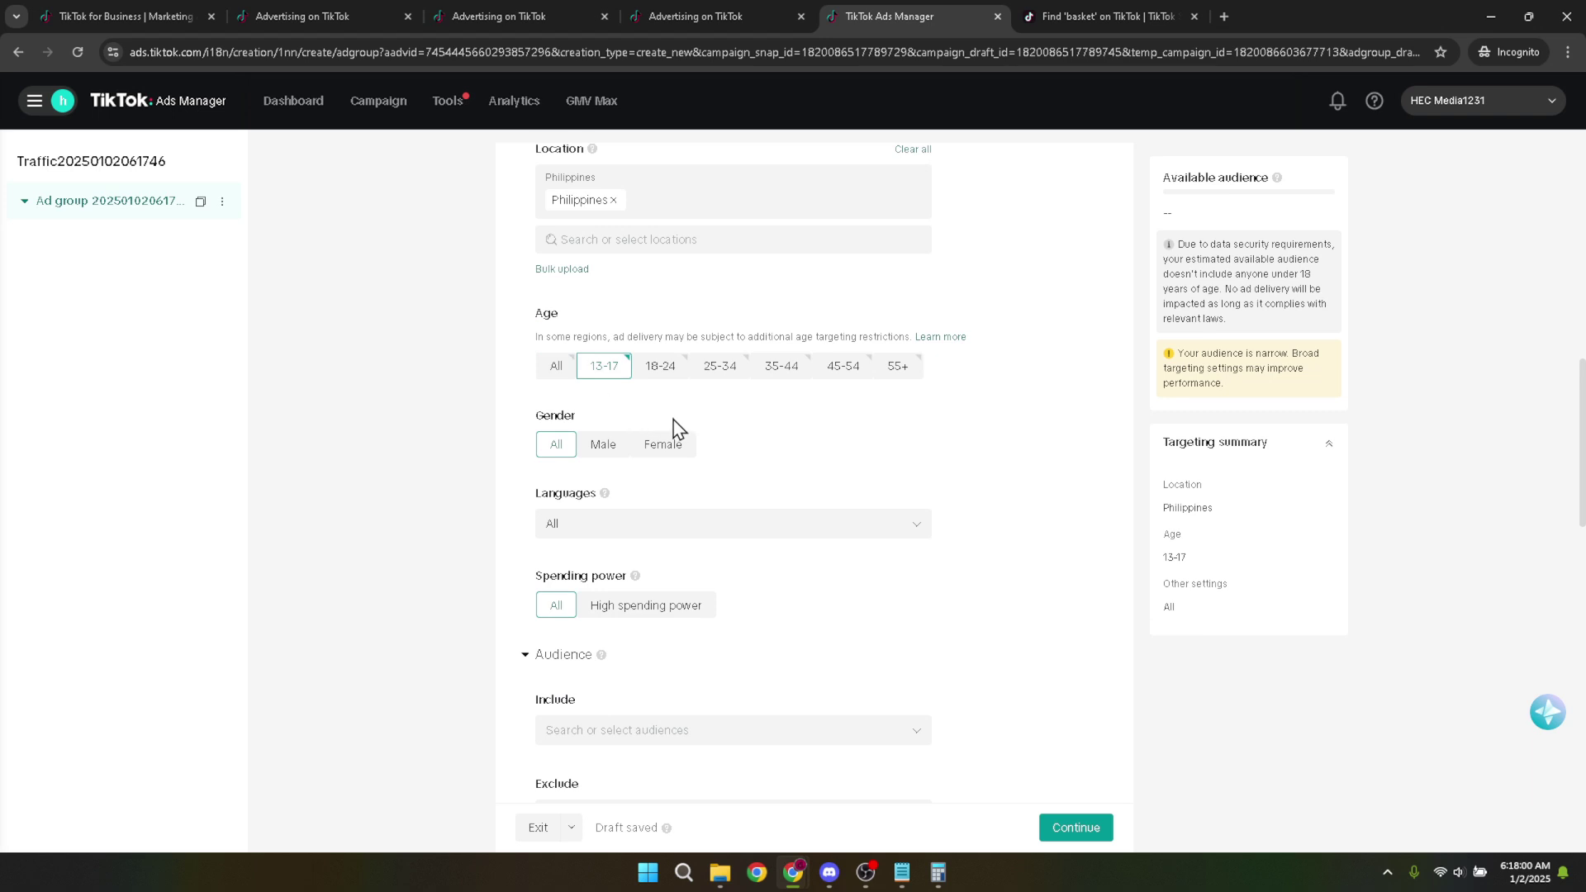
pyautogui.click(704, 381)
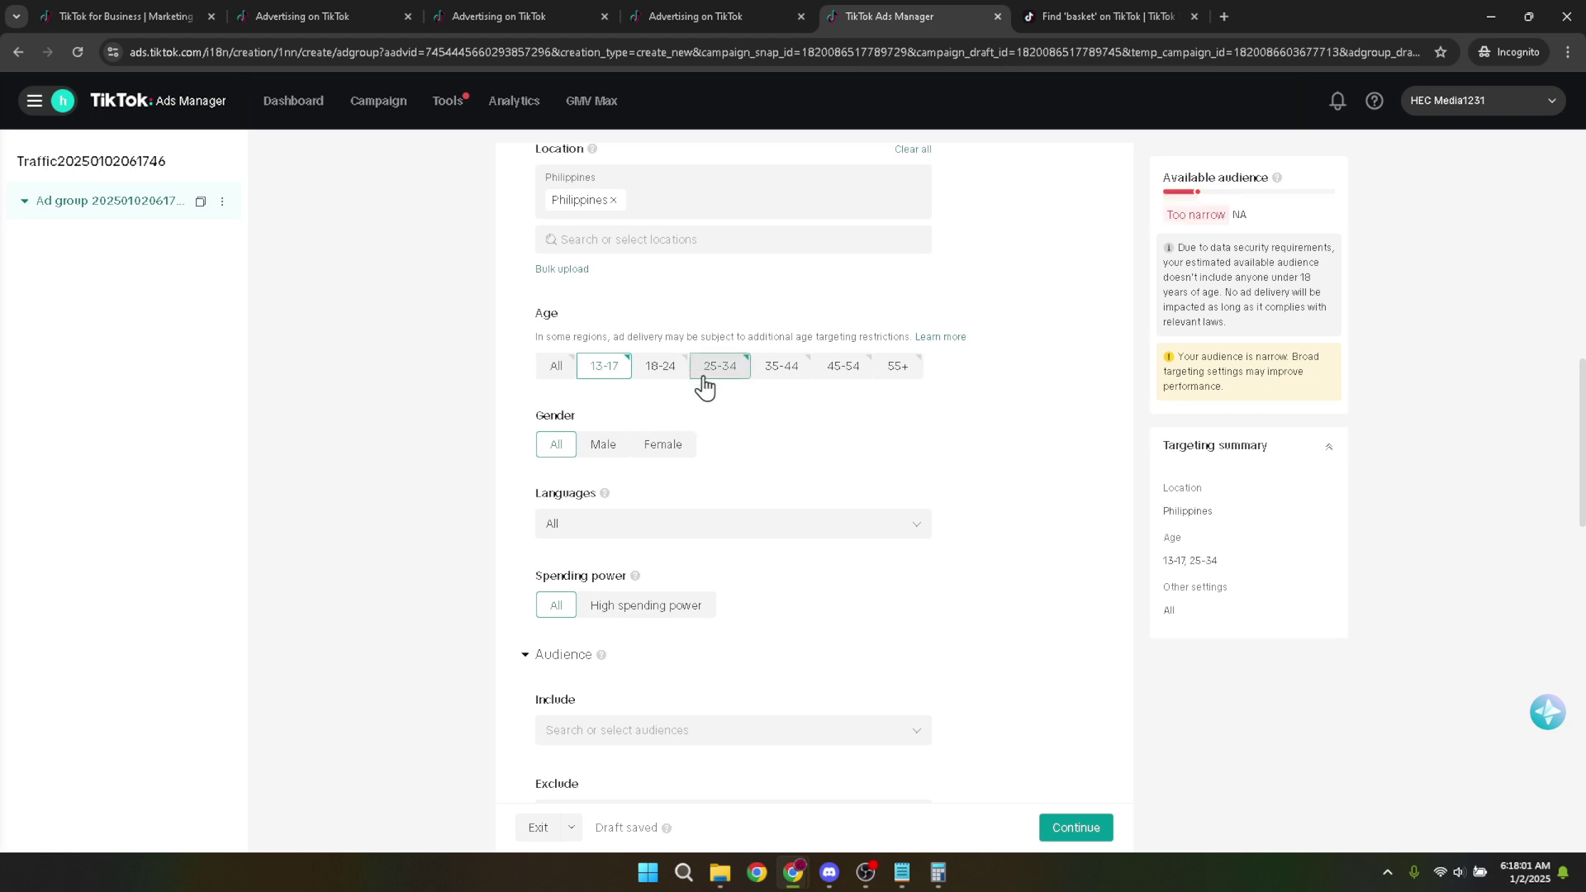
# Keep the remaining ad group settings, including budget, schedule and bidding, and continue to the ad setup.
pyautogui.scroll(-7, 772, 520)
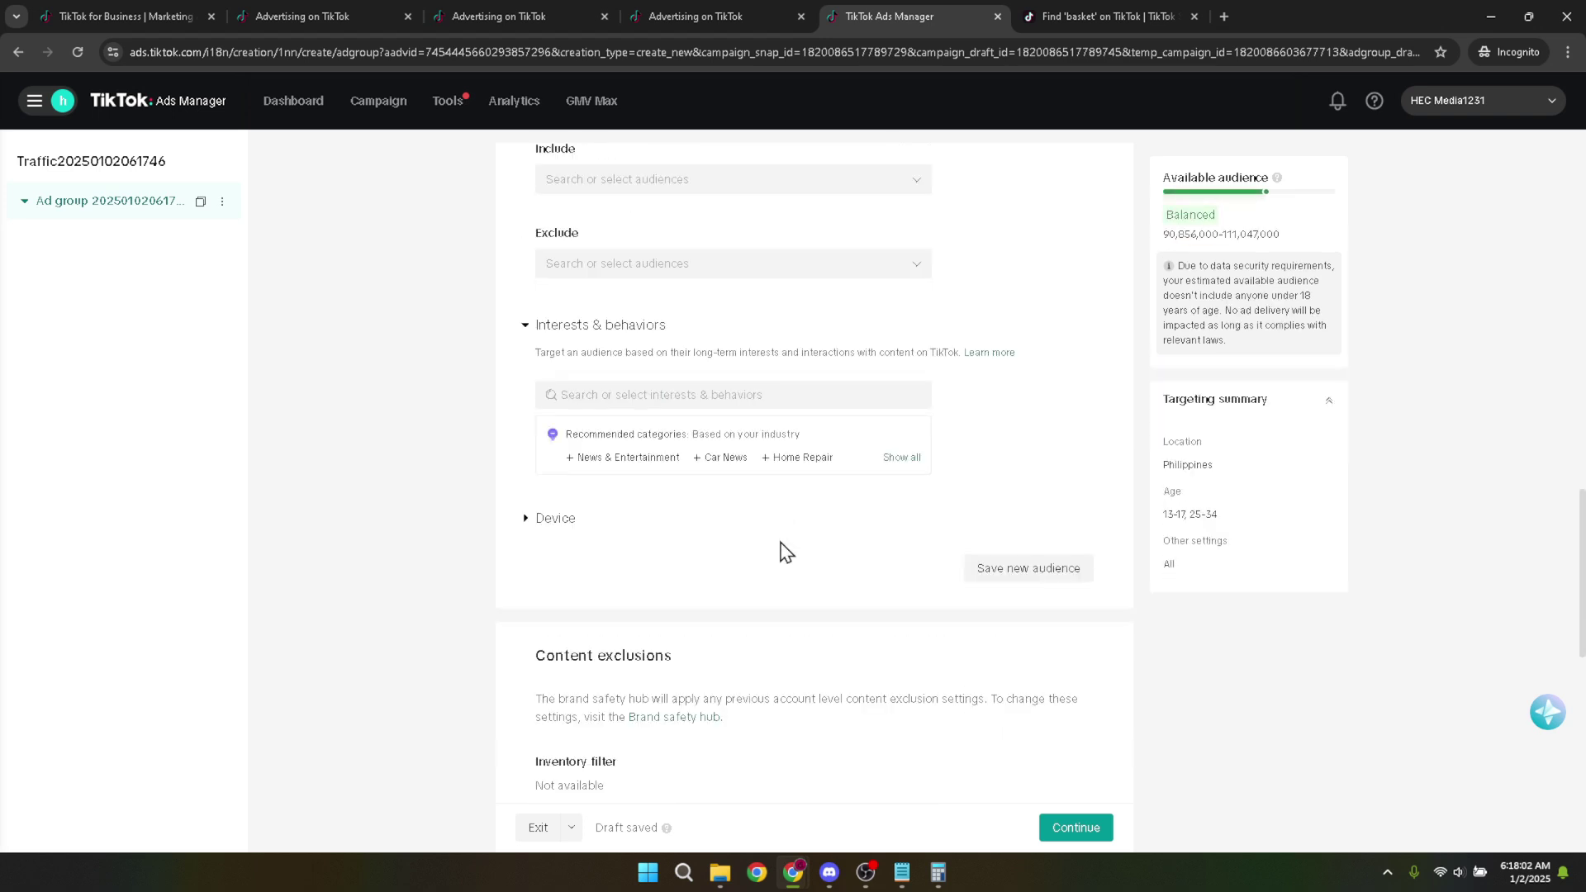
pyautogui.scroll(-6, 785, 552)
pyautogui.scroll(-2, 781, 589)
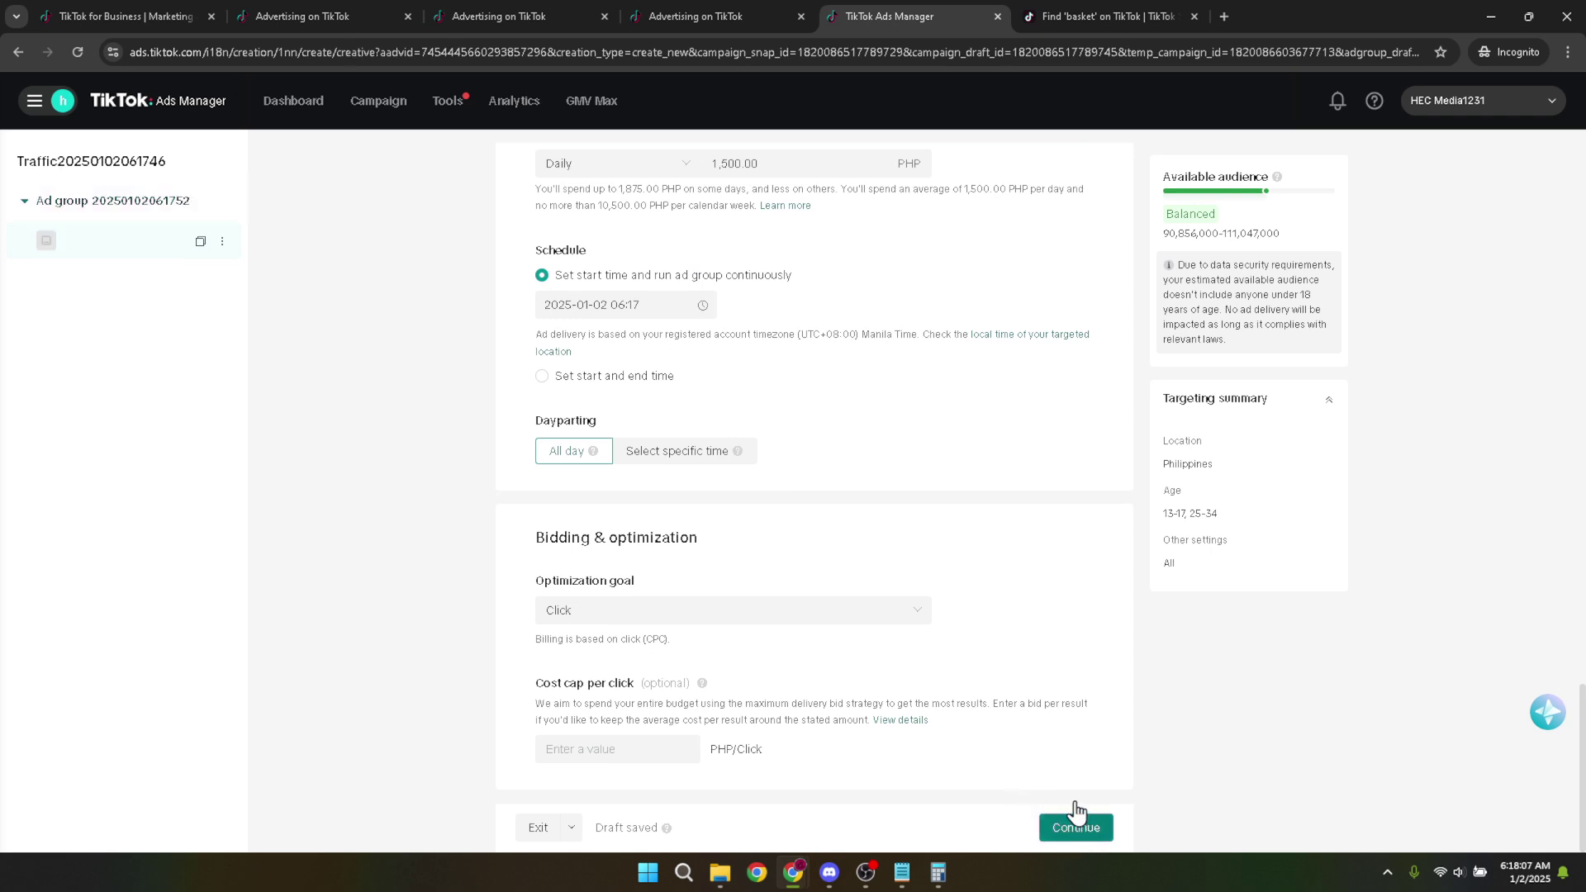
pyautogui.click(1086, 834)
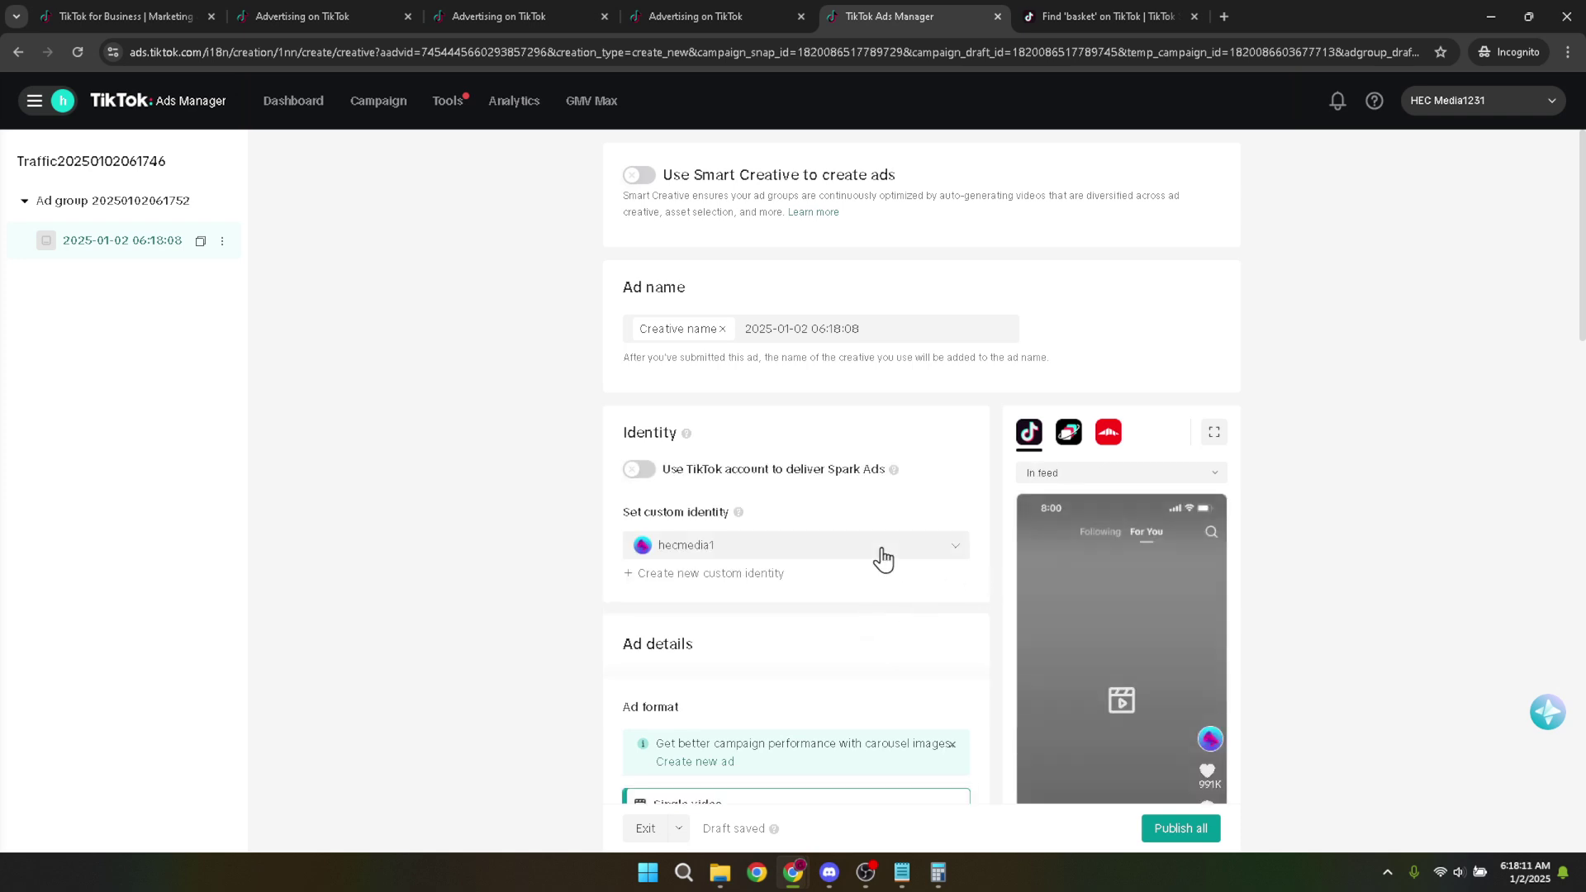
# Examine the ad setup's identity, format, creative, text, call to action, add-on, destination and tracking options.
pyautogui.scroll(-3, 881, 556)
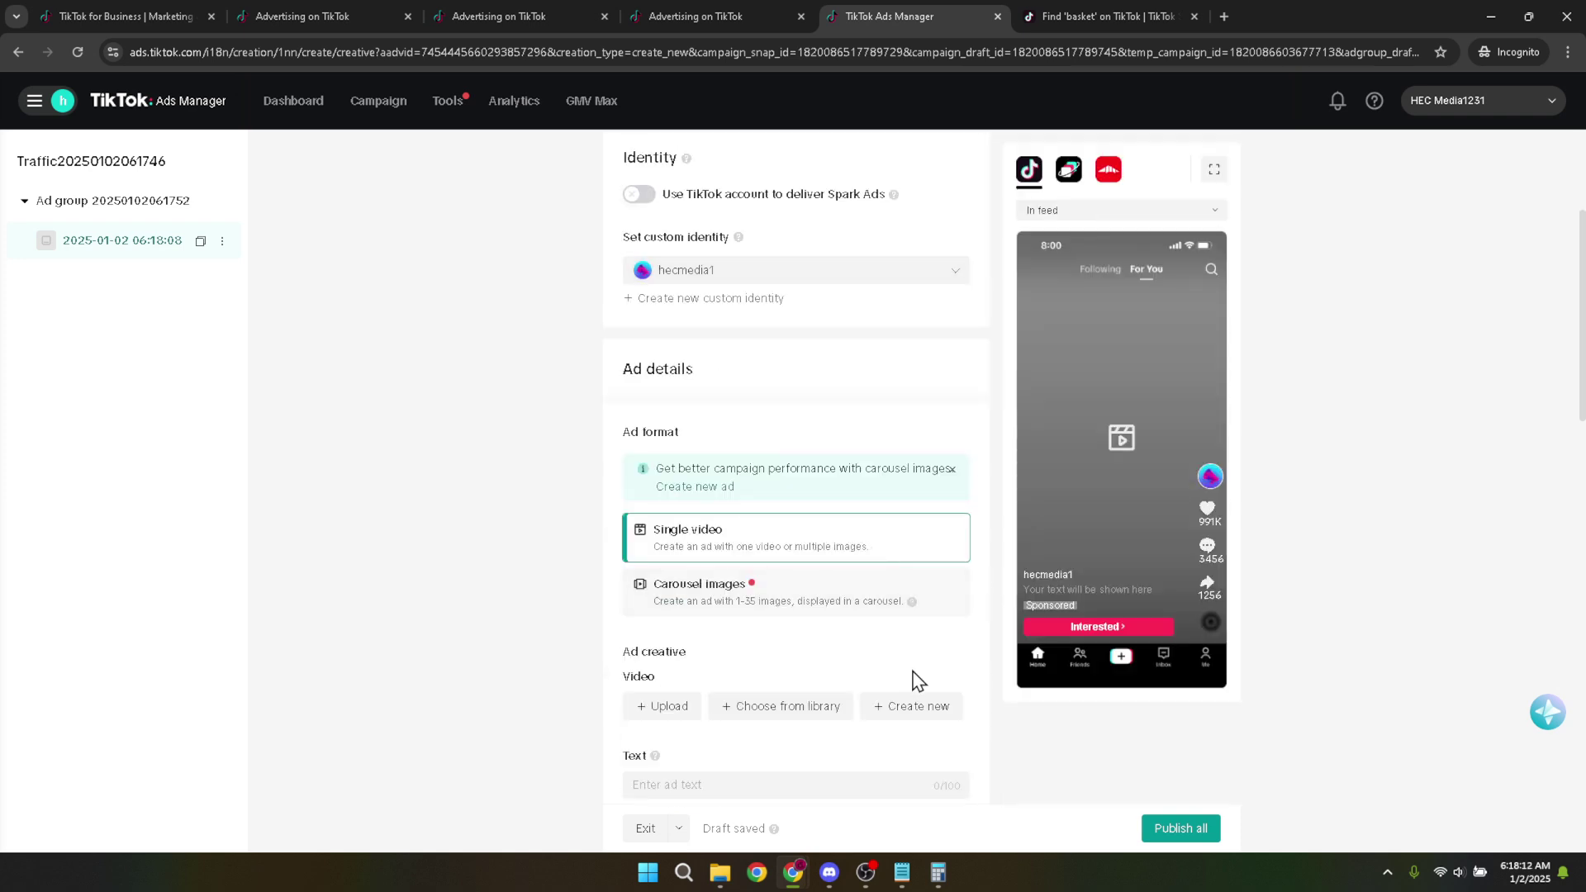
pyautogui.scroll(-3, 910, 678)
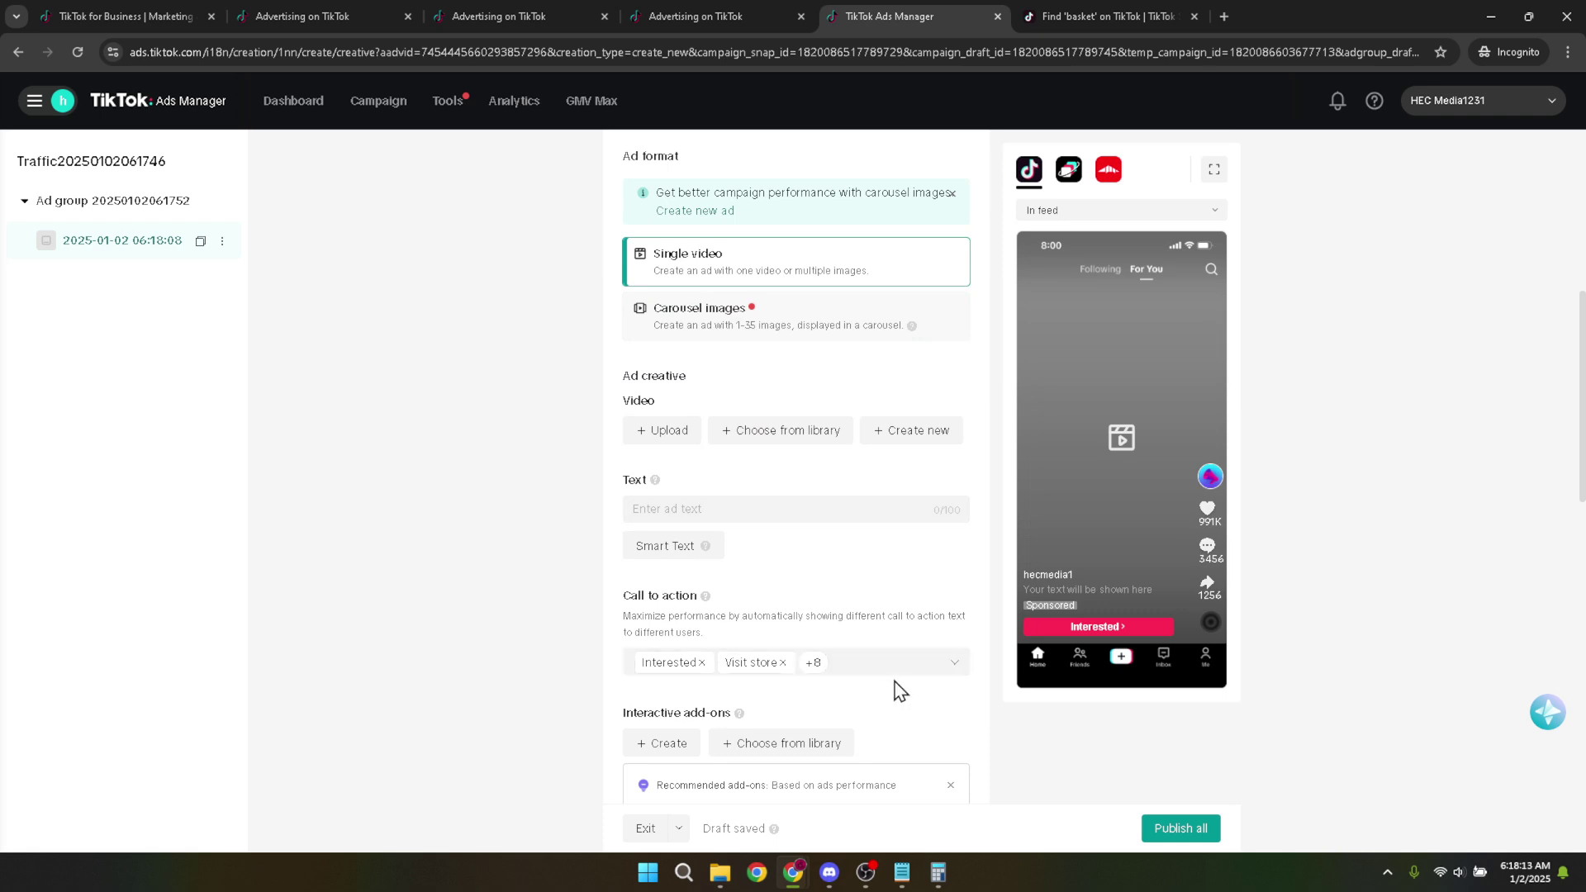
pyautogui.scroll(-5, 761, 675)
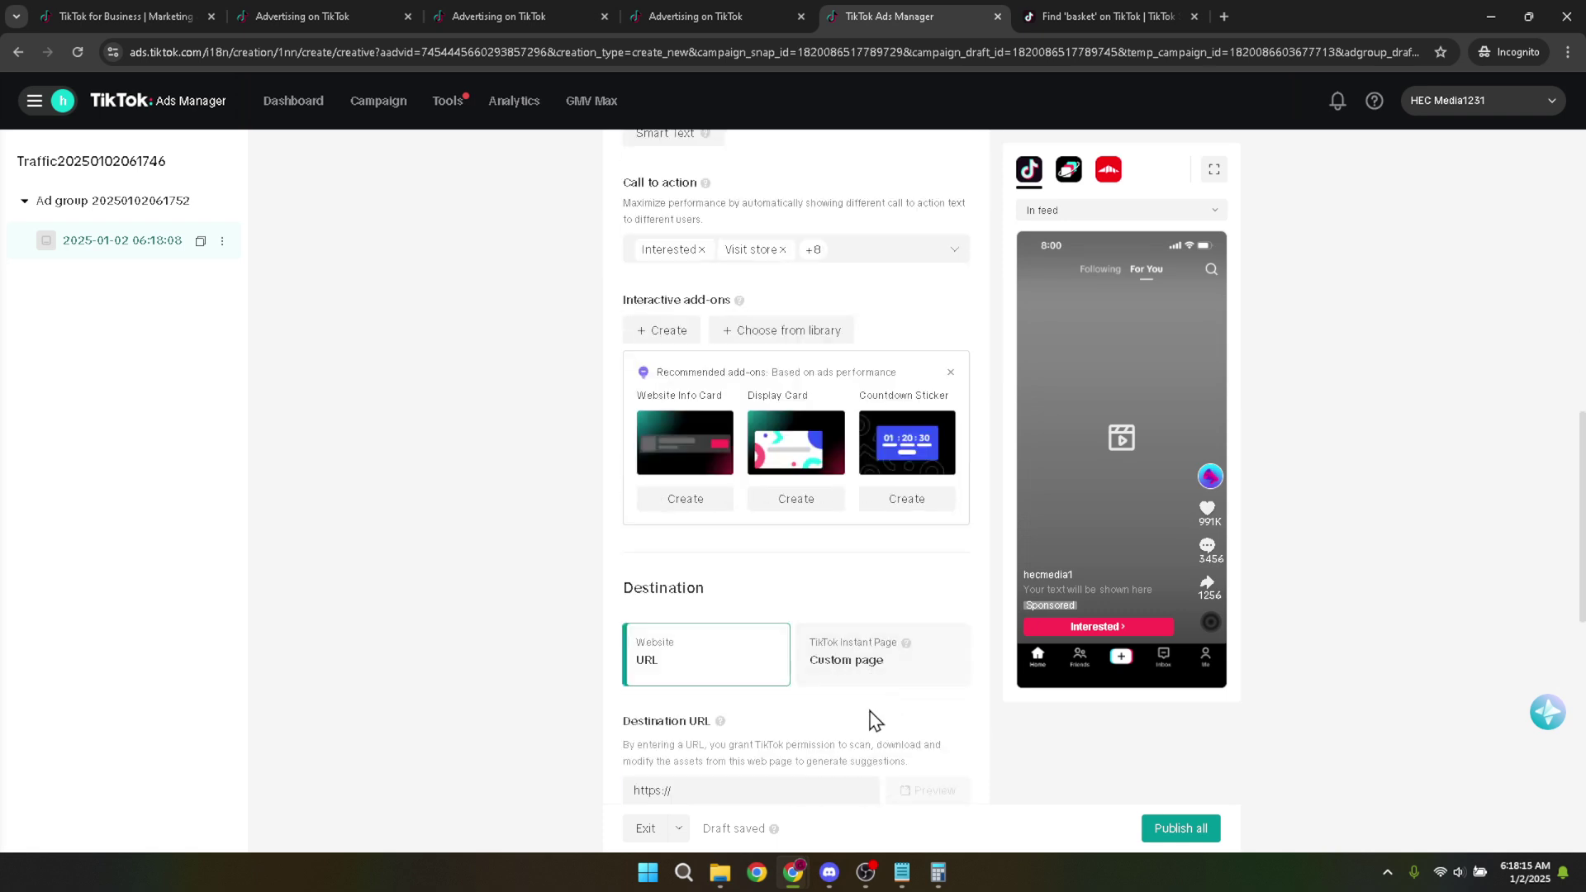
pyautogui.scroll(-5, 875, 720)
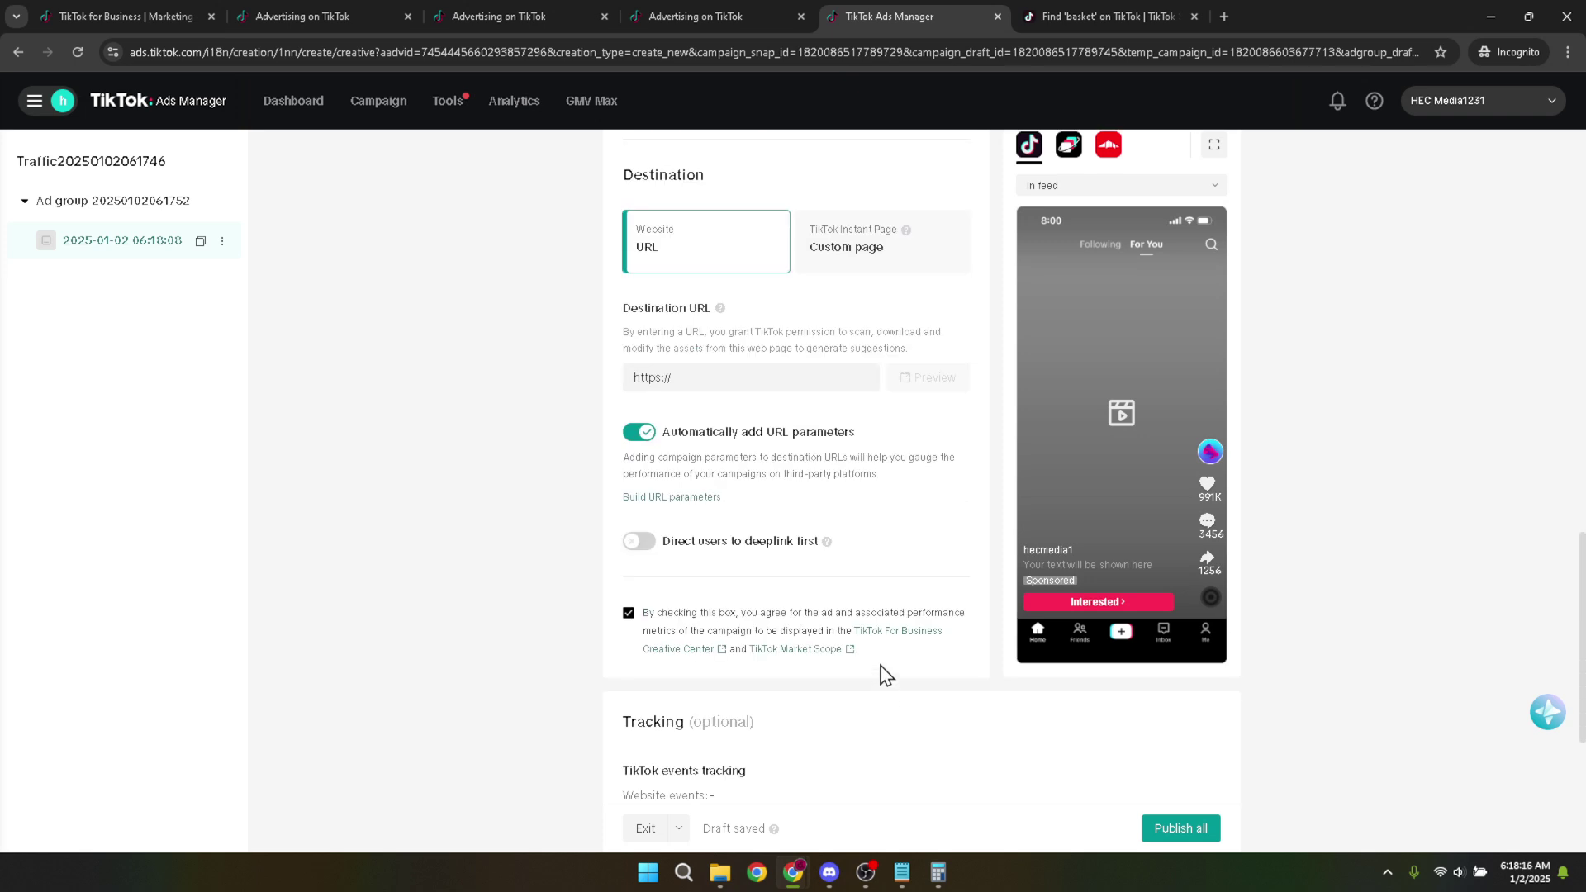
pyautogui.scroll(-5, 887, 676)
pyautogui.scroll(5, 881, 663)
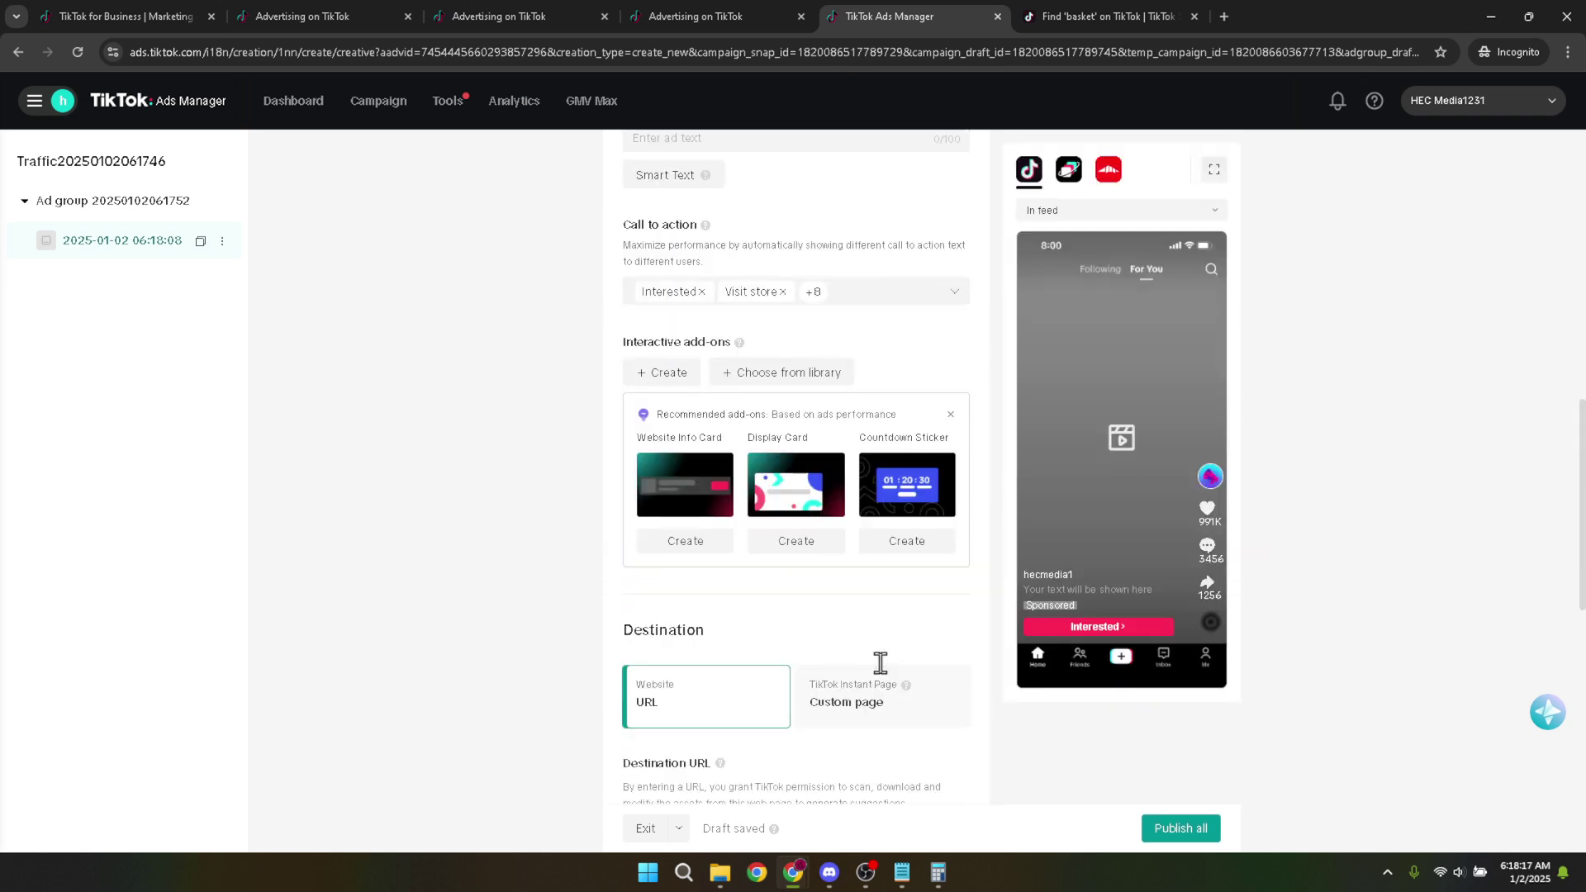
pyautogui.scroll(3, 891, 616)
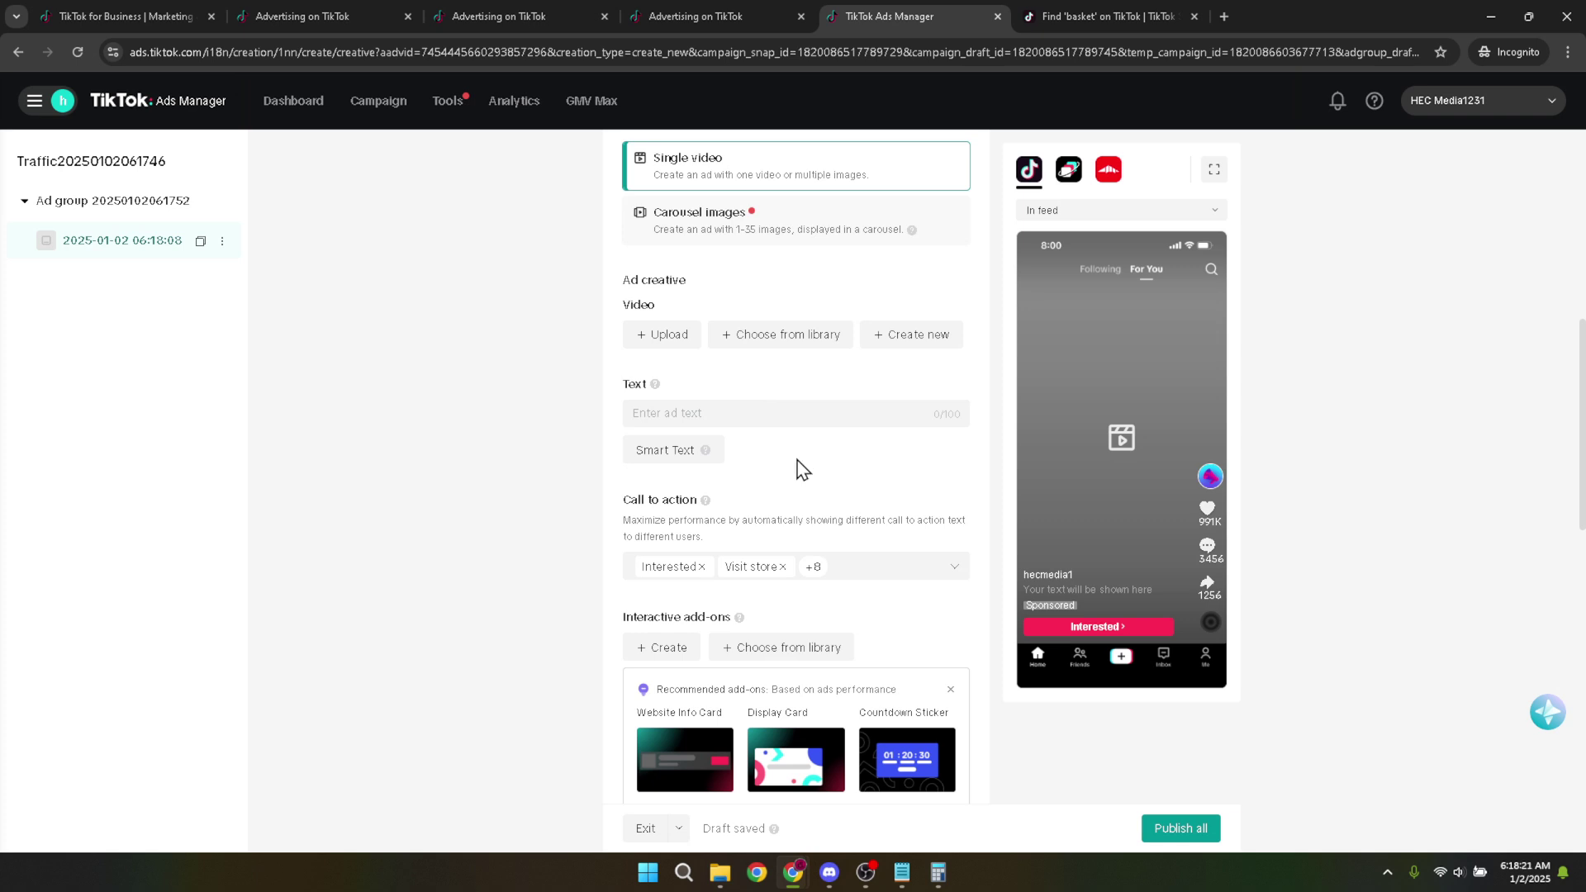
pyautogui.scroll(2, 802, 467)
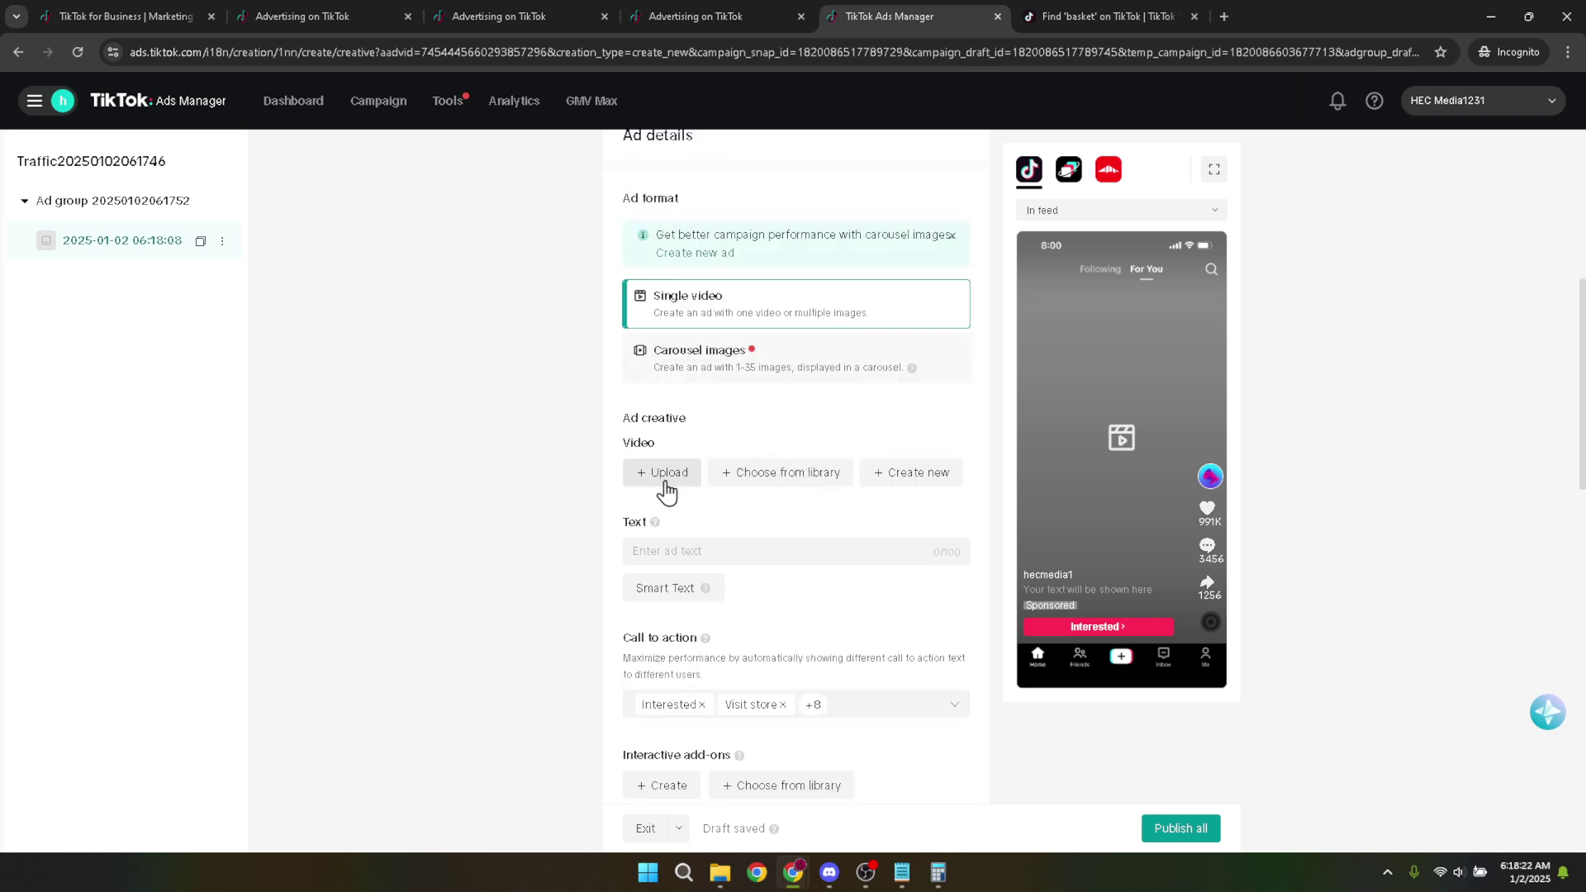
# Start creating a new video for the ad creative with the automatic Smart Video generator.
pyautogui.click(913, 477)
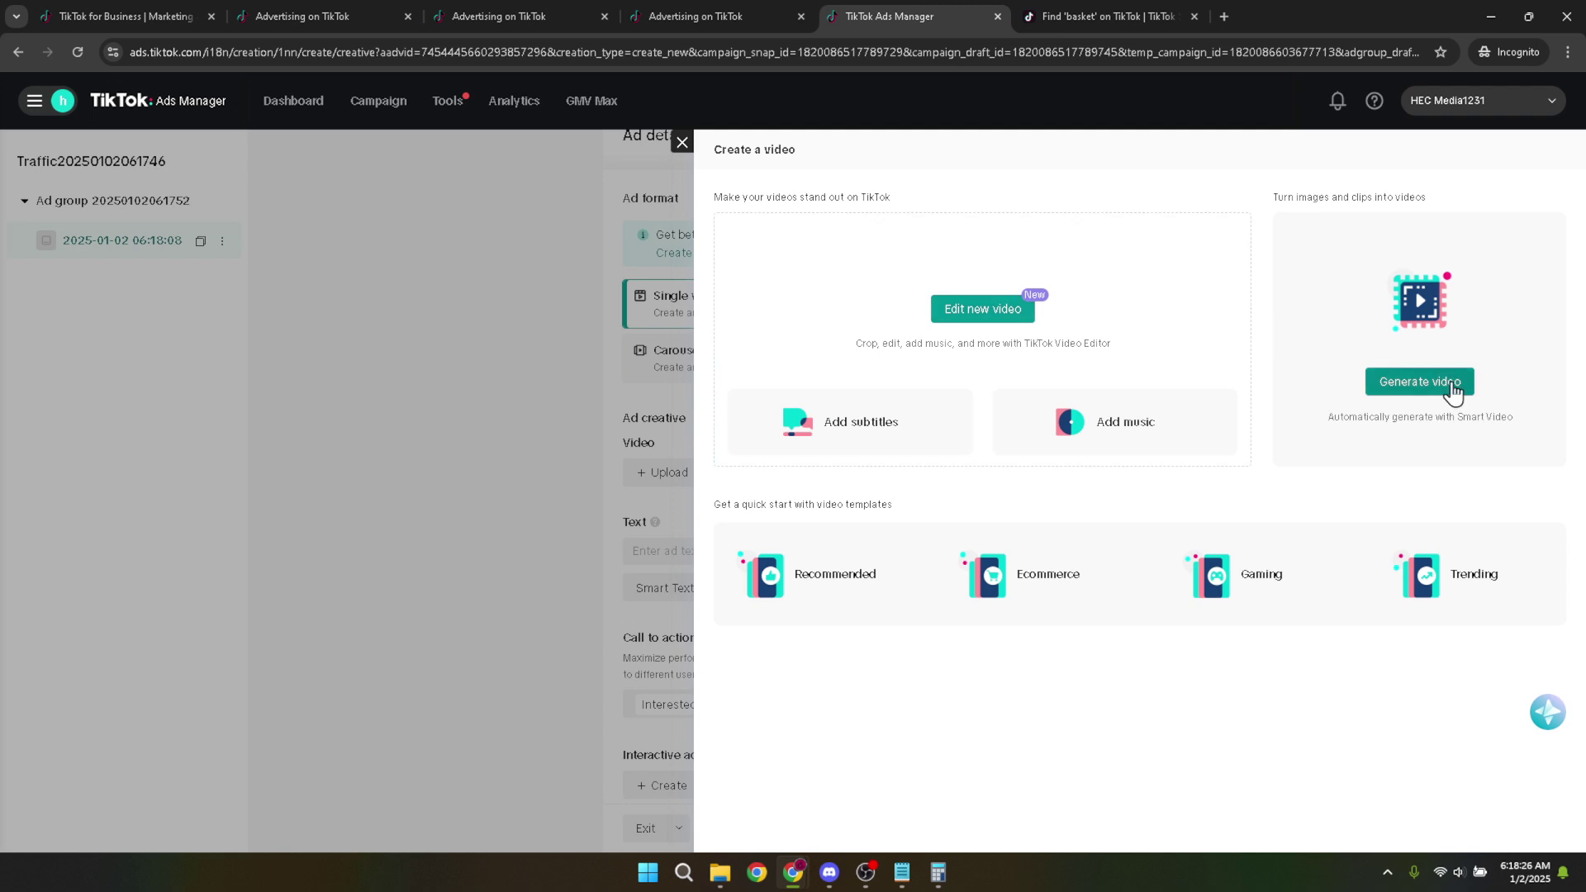
pyautogui.click(1452, 384)
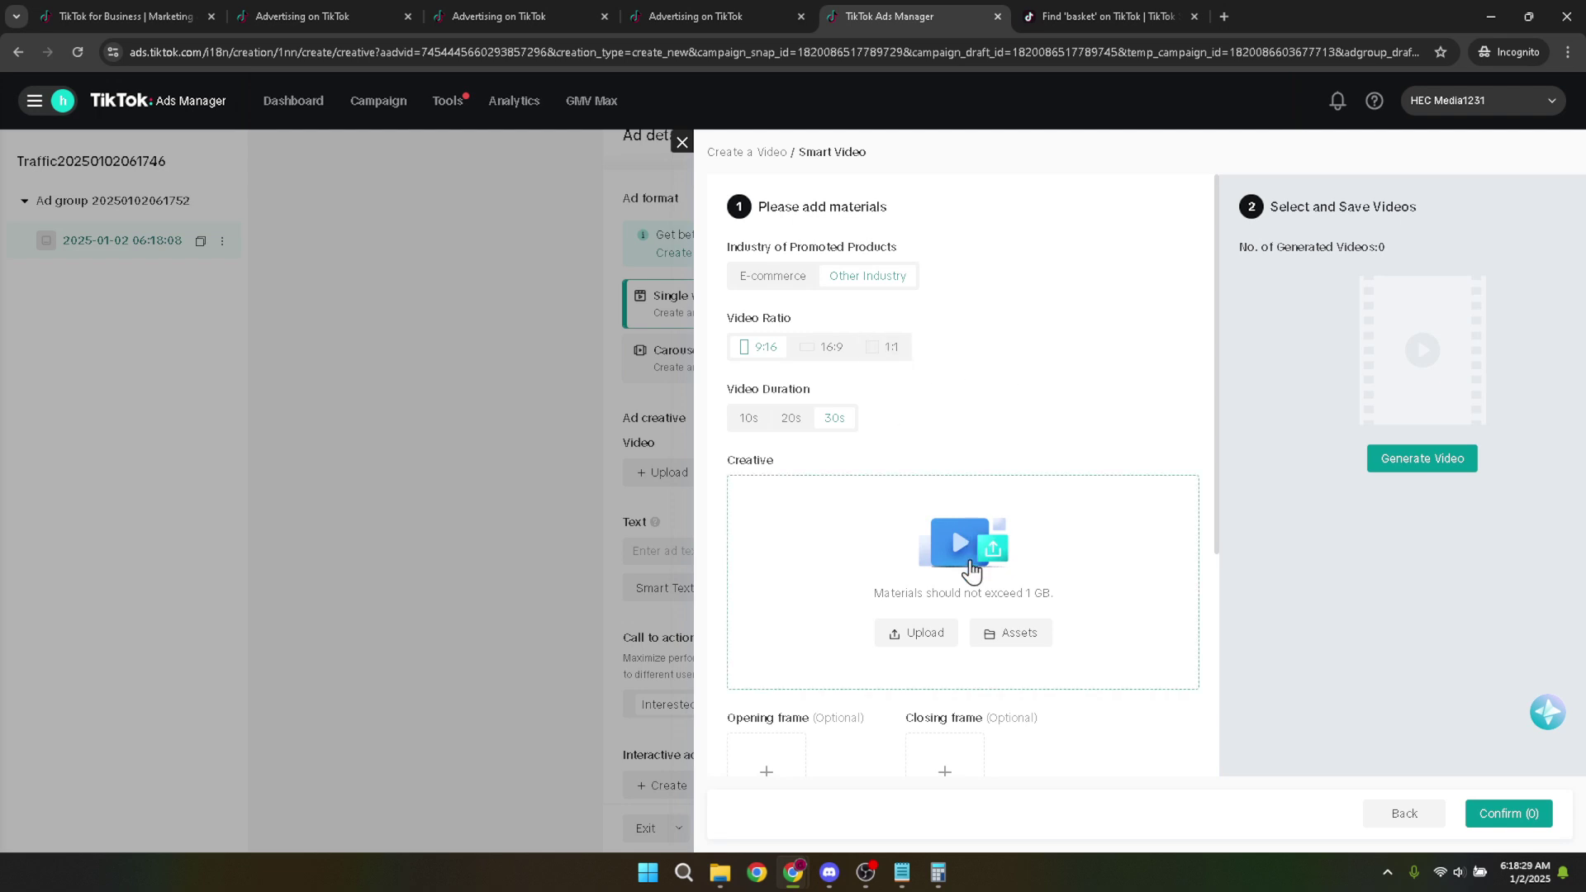
pyautogui.click(921, 634)
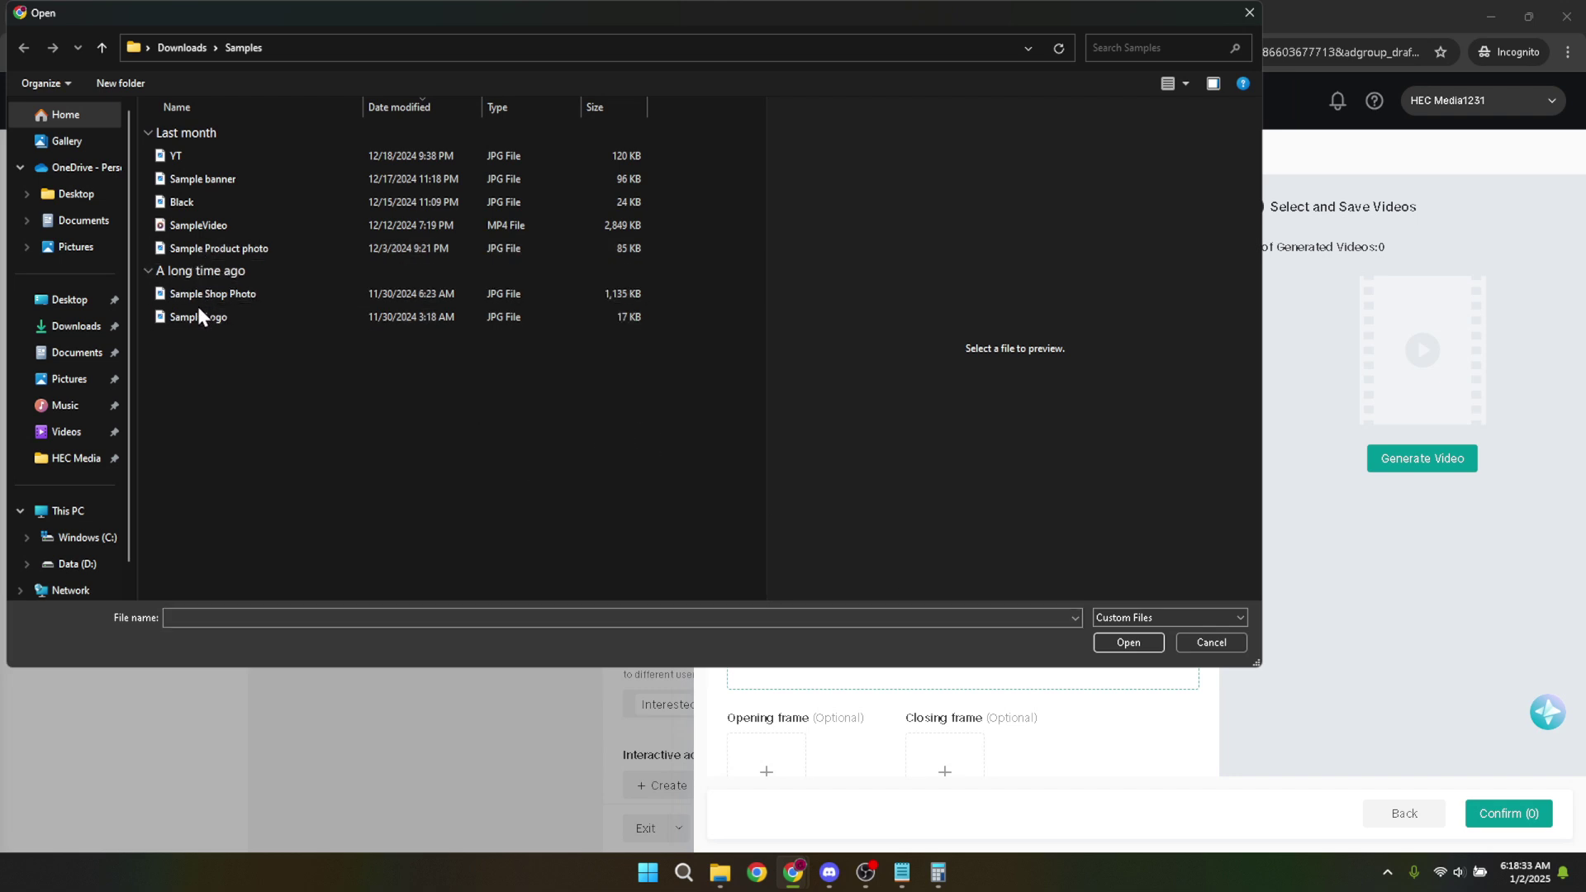
pyautogui.click(201, 230)
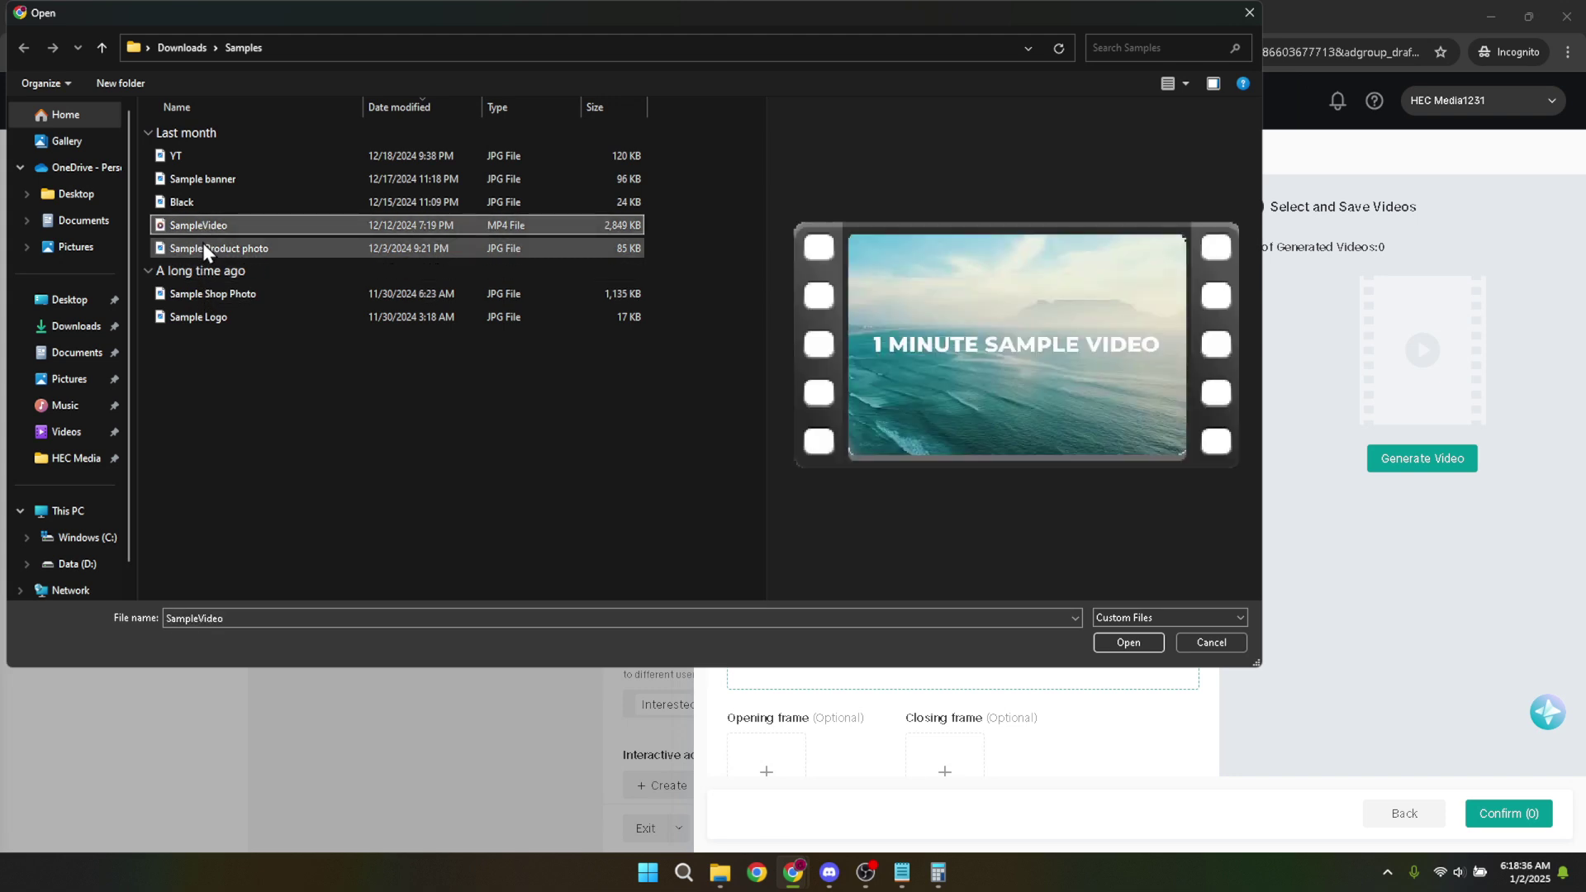
pyautogui.click(261, 391)
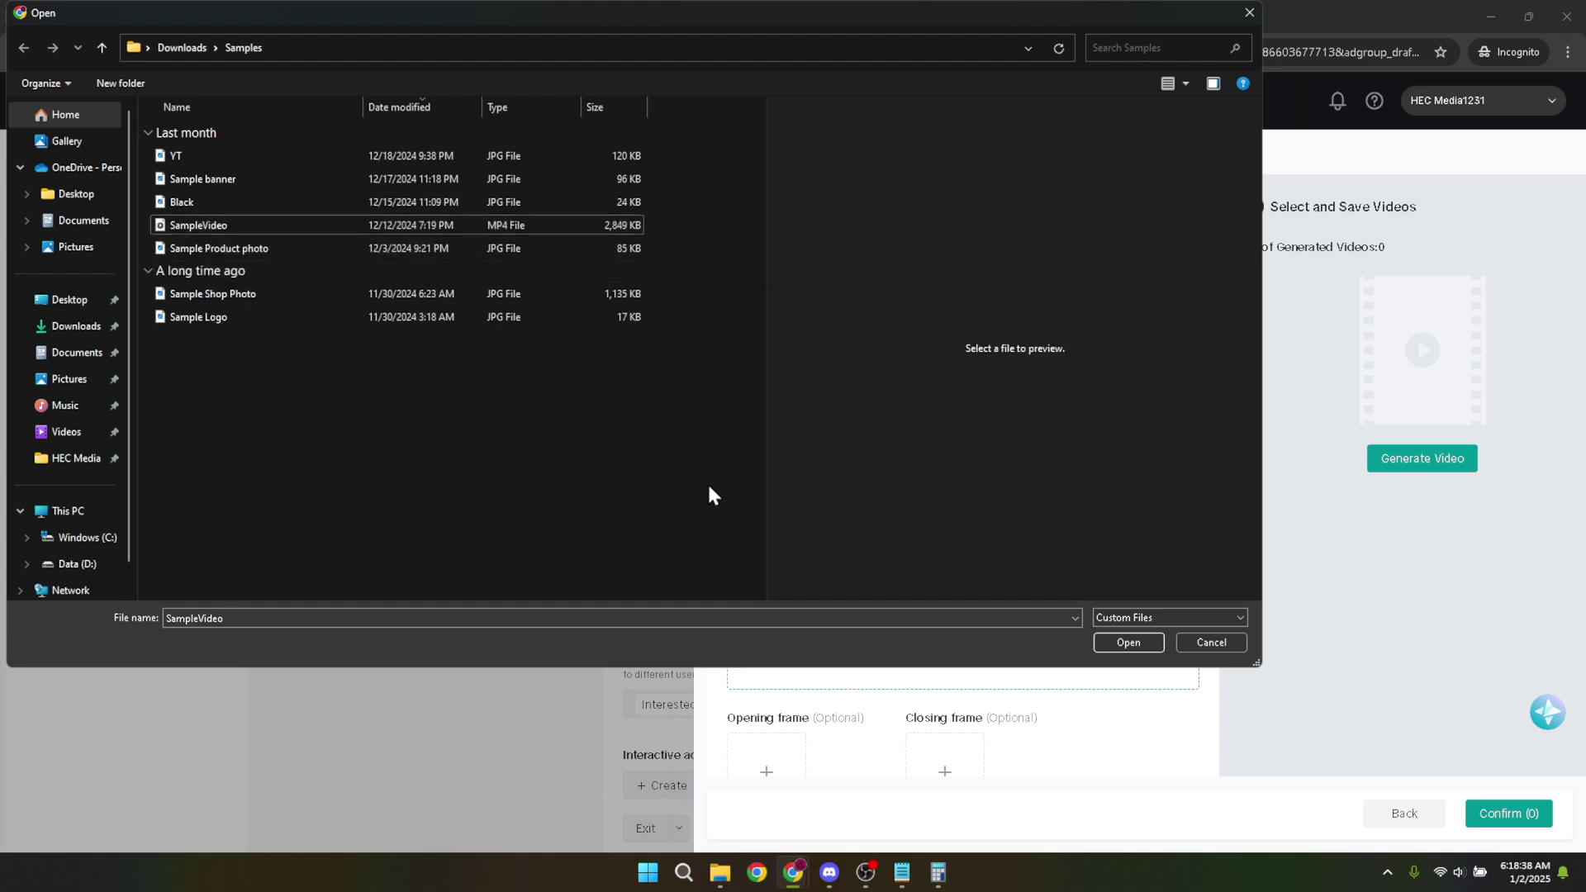
pyautogui.click(1180, 642)
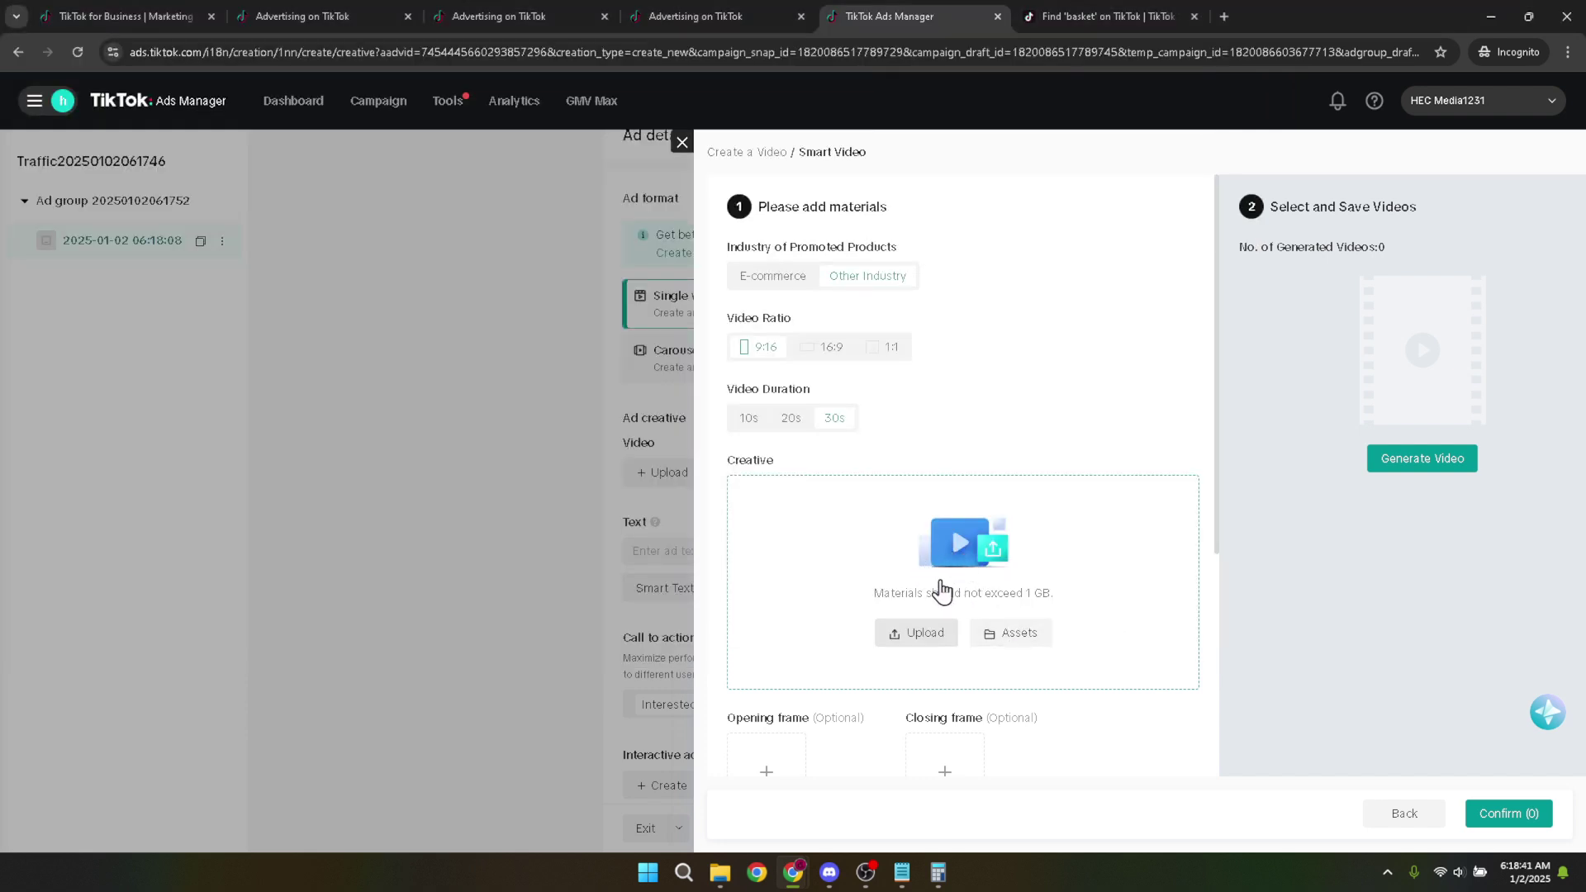
# Upload the Sample Product photo from the Samples folder as Smart Video creative material and generate the videos.
pyautogui.scroll(-2, 950, 572)
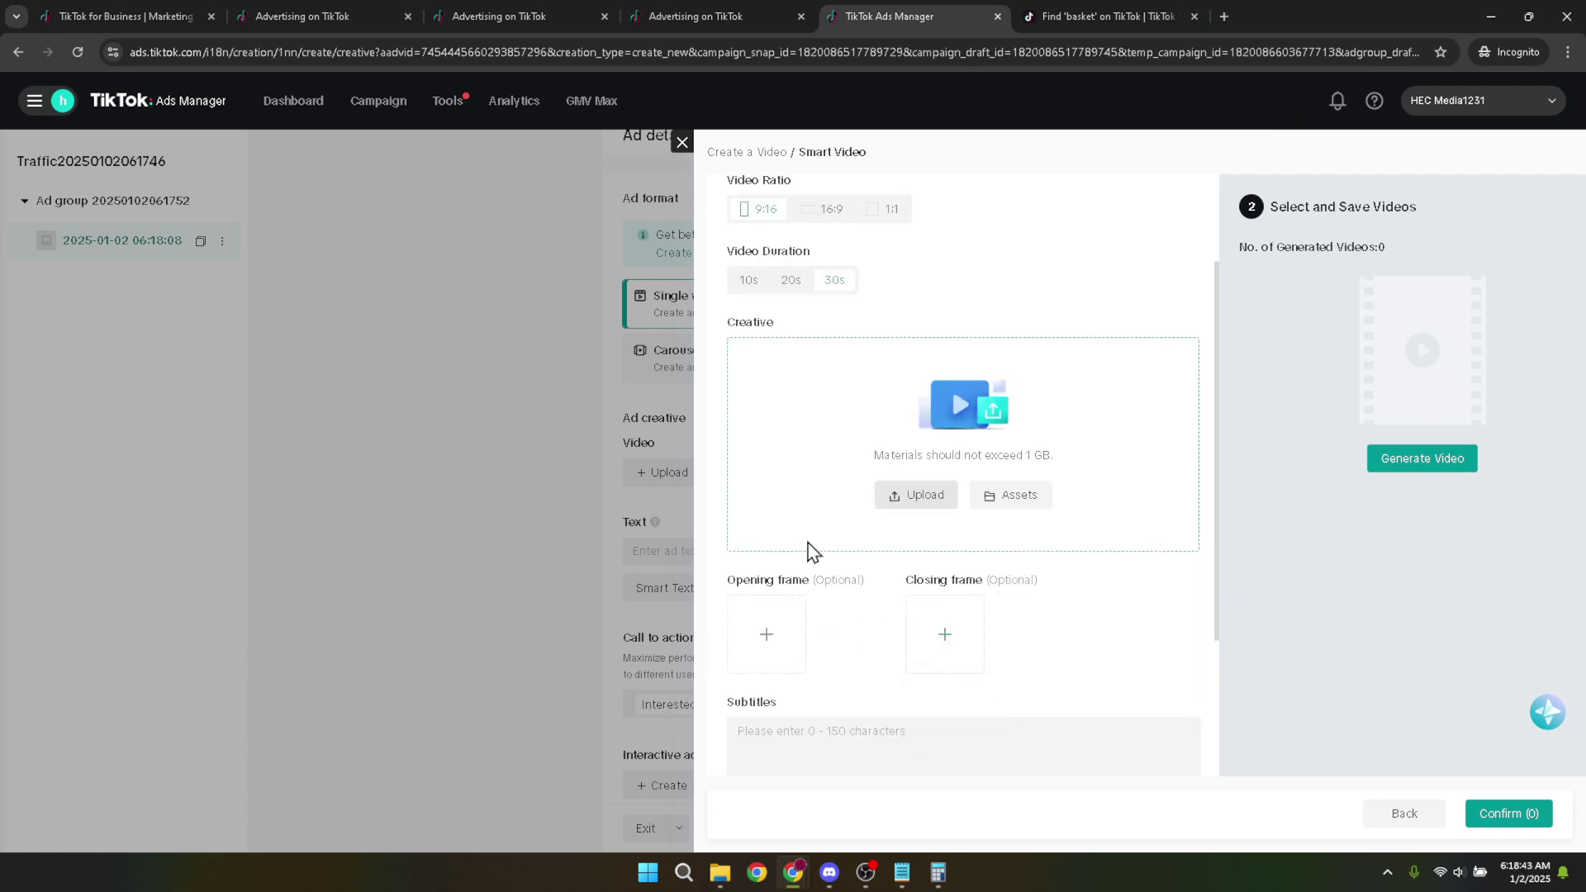
pyautogui.click(926, 498)
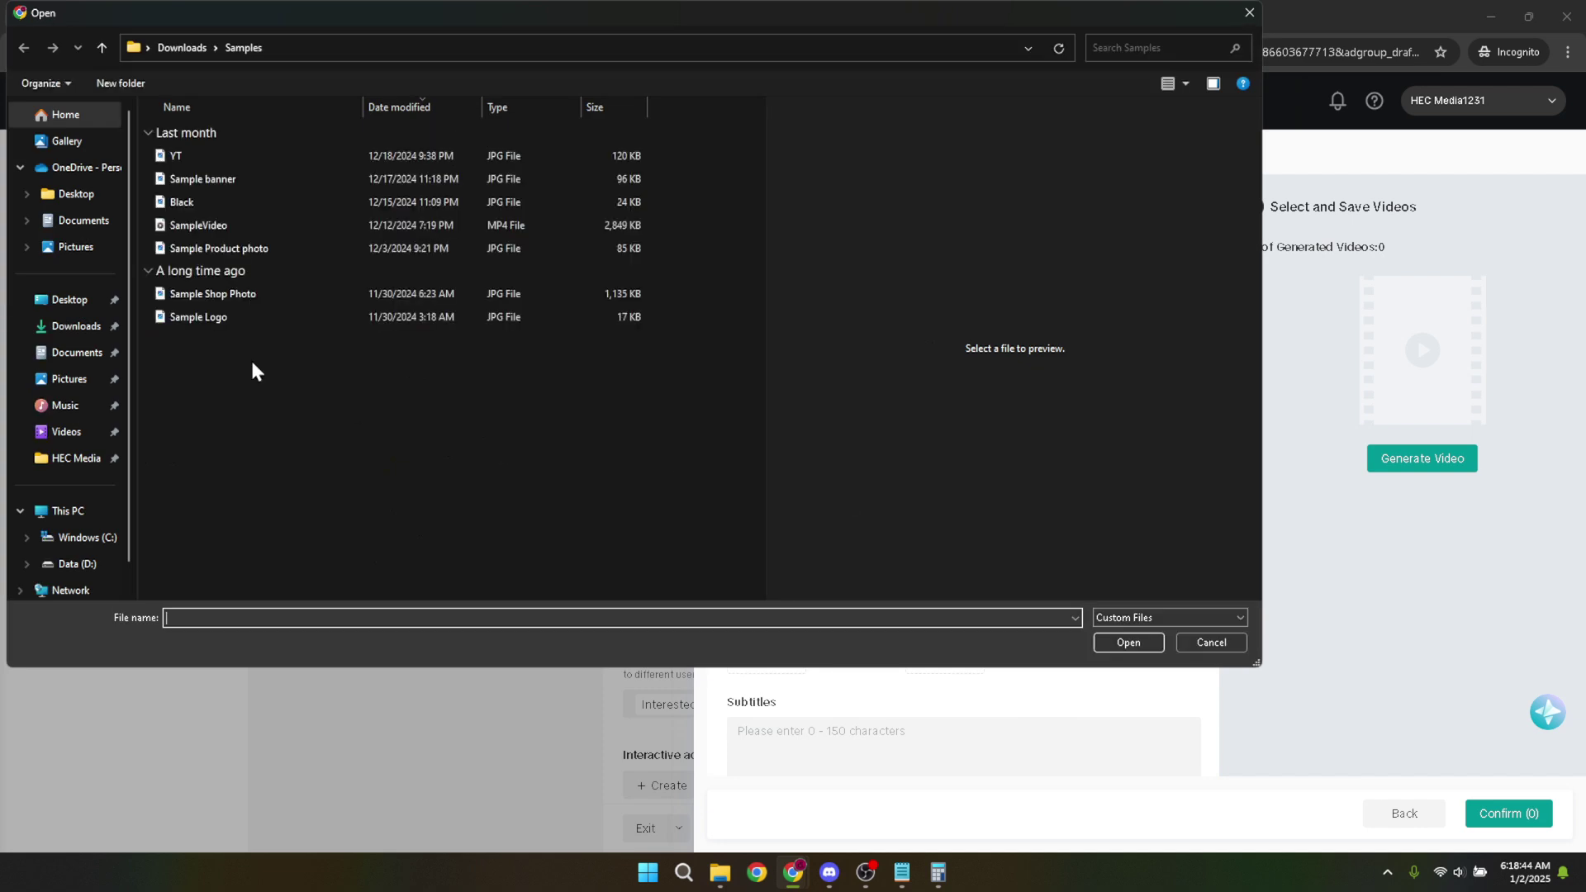
pyautogui.click(220, 252)
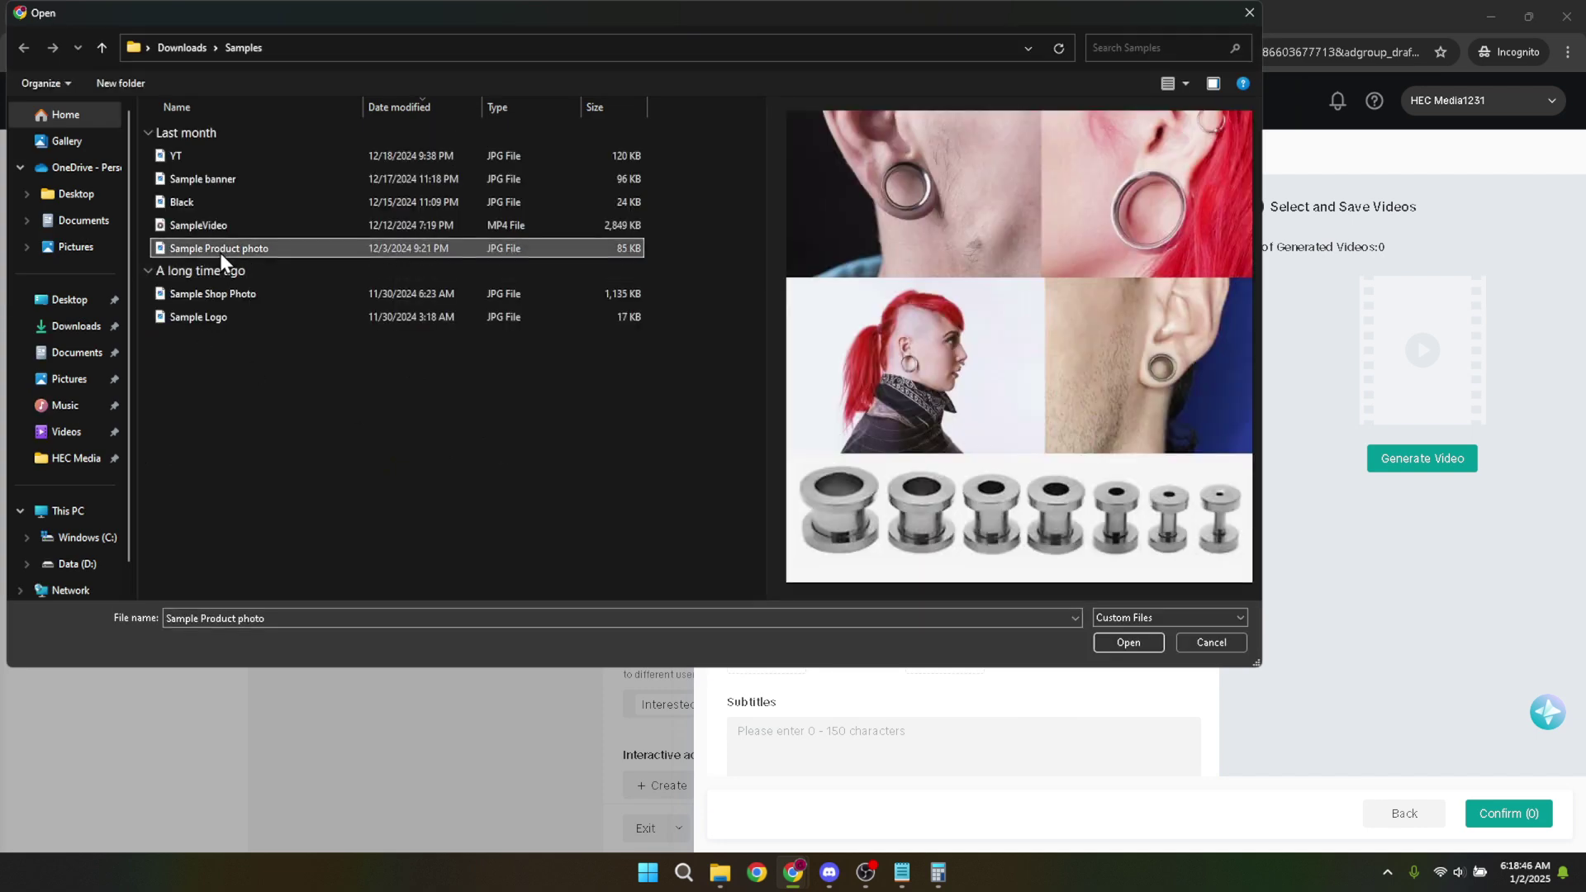
pyautogui.doubleClick(220, 253)
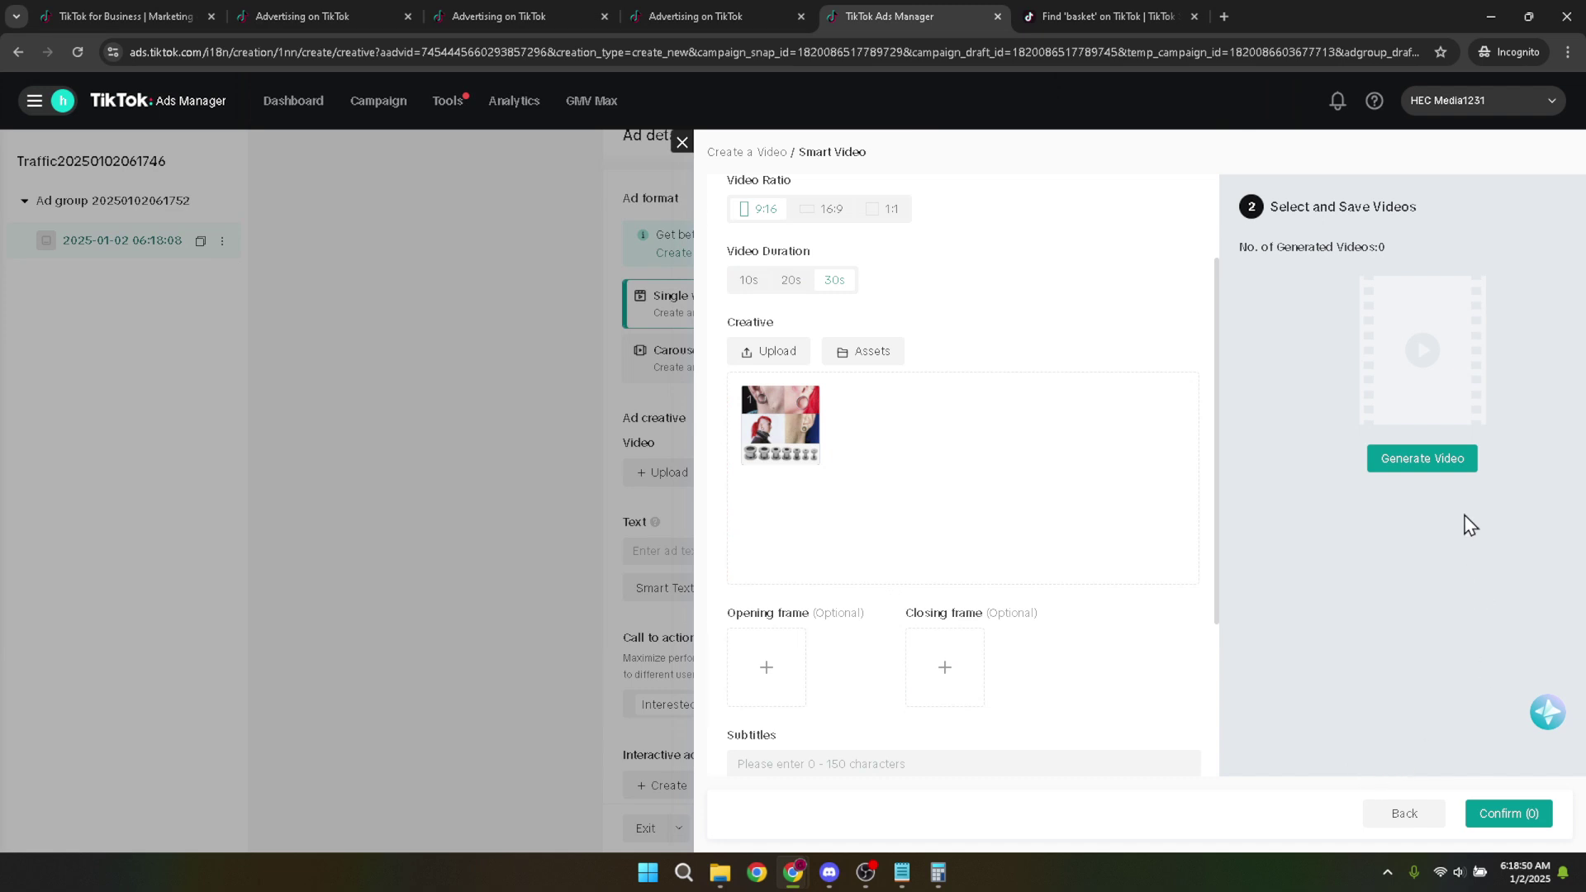
pyautogui.click(1423, 461)
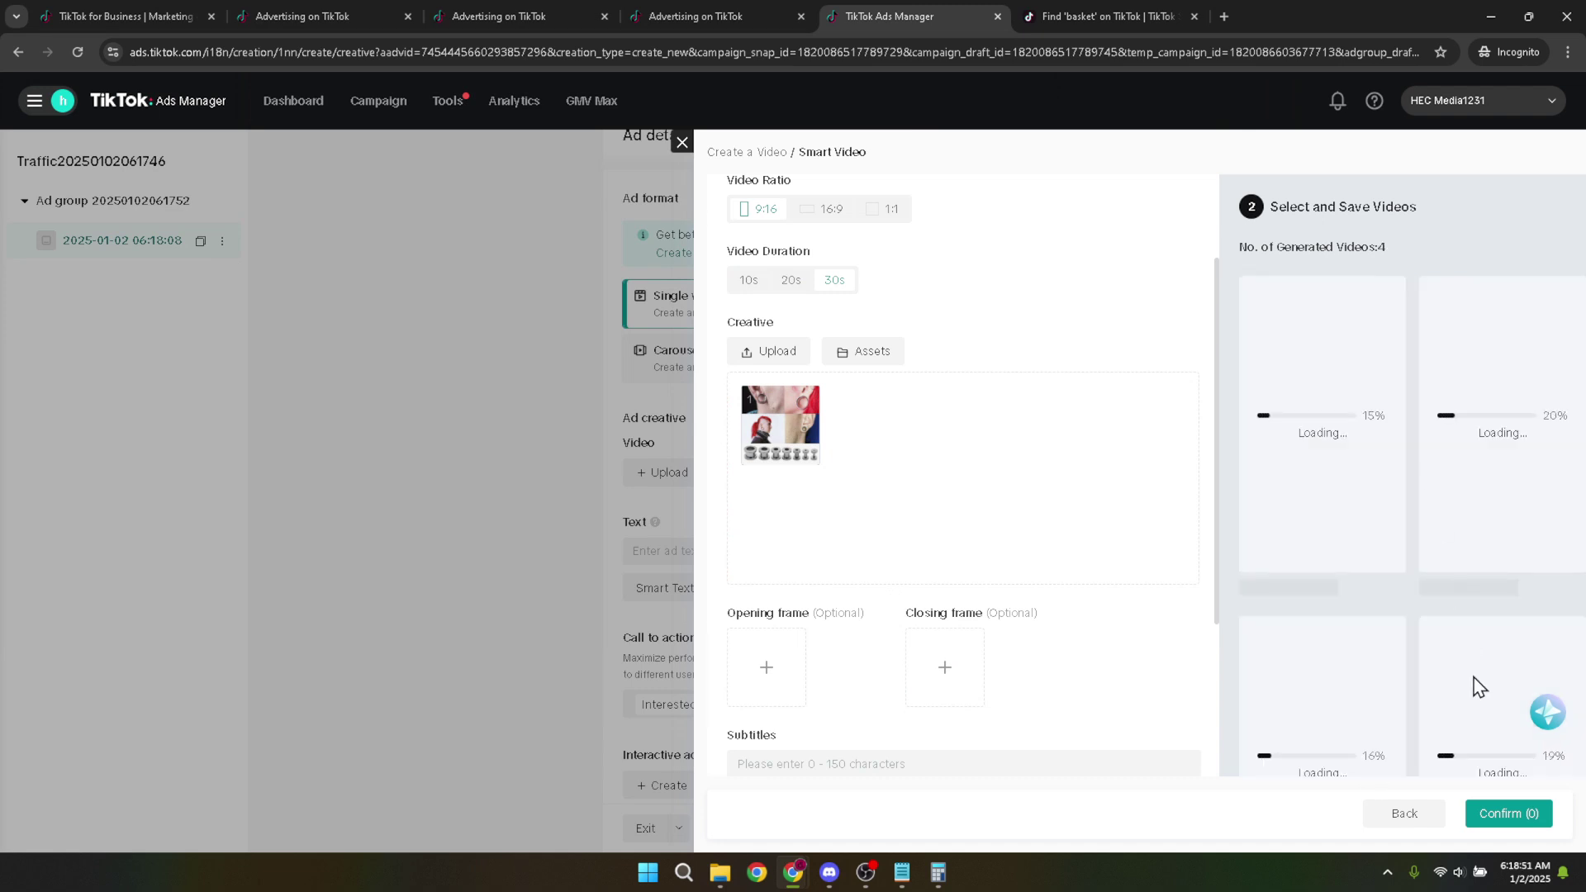